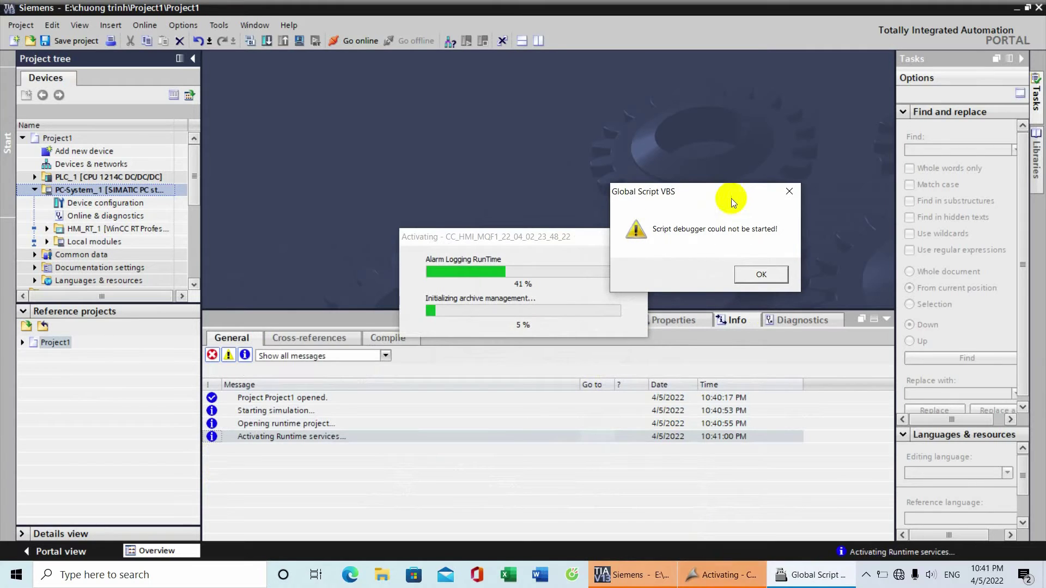
Step: Dismiss the script debugger warnings from PDLRT and Global Script VBS that cover the started runtime screen
left_click(543, 234)
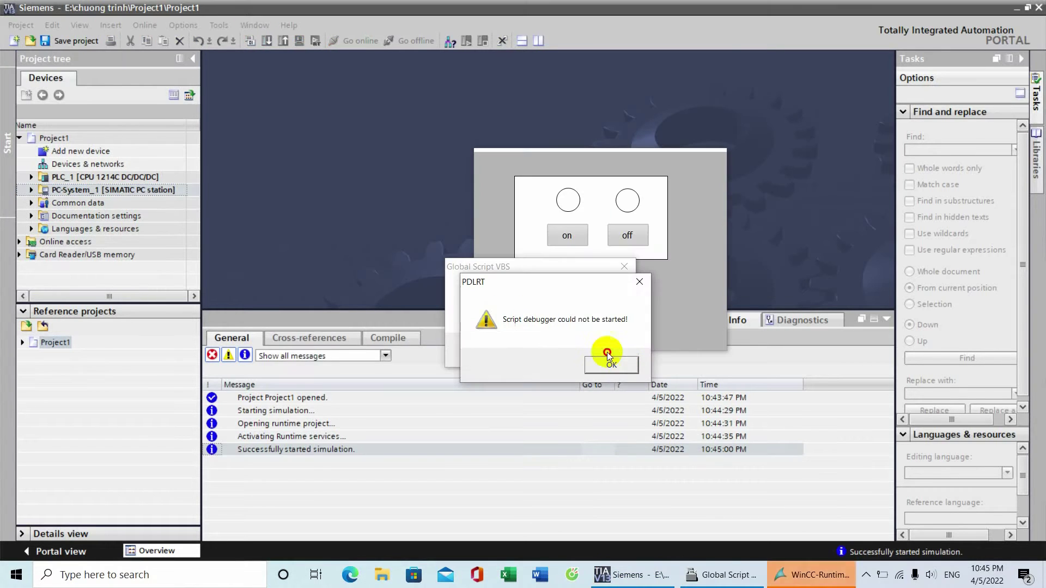
left_click(610, 363)
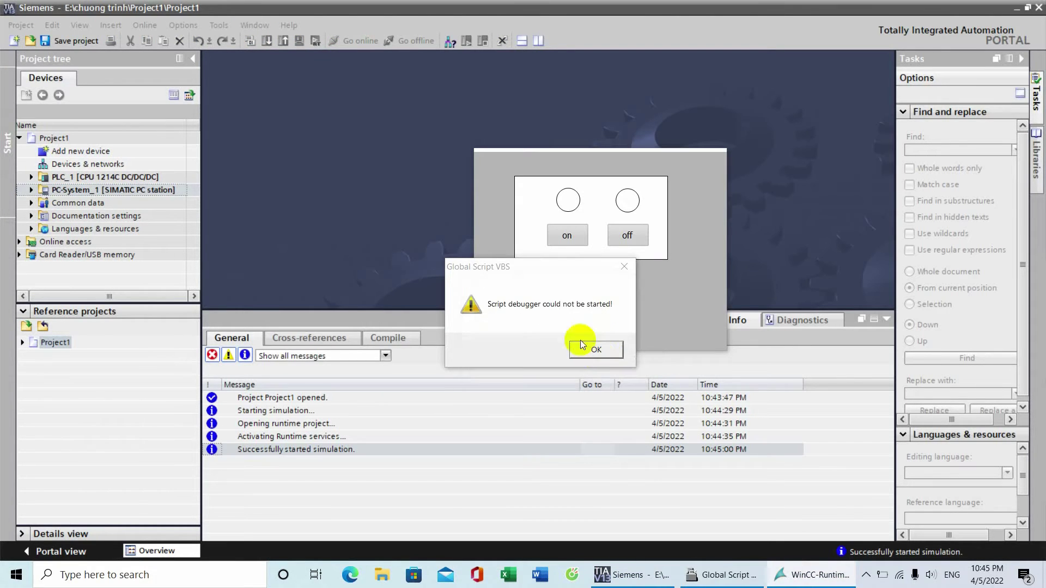
left_click(593, 349)
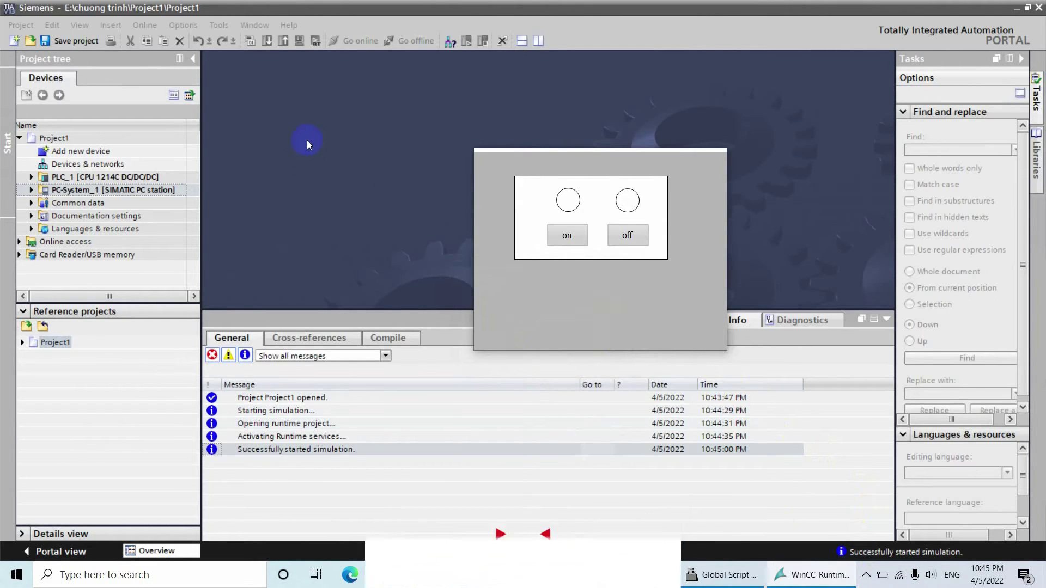
Step: Bring the WinCC Runtime window back to the front and test its on and off buttons
left_click(293, 60)
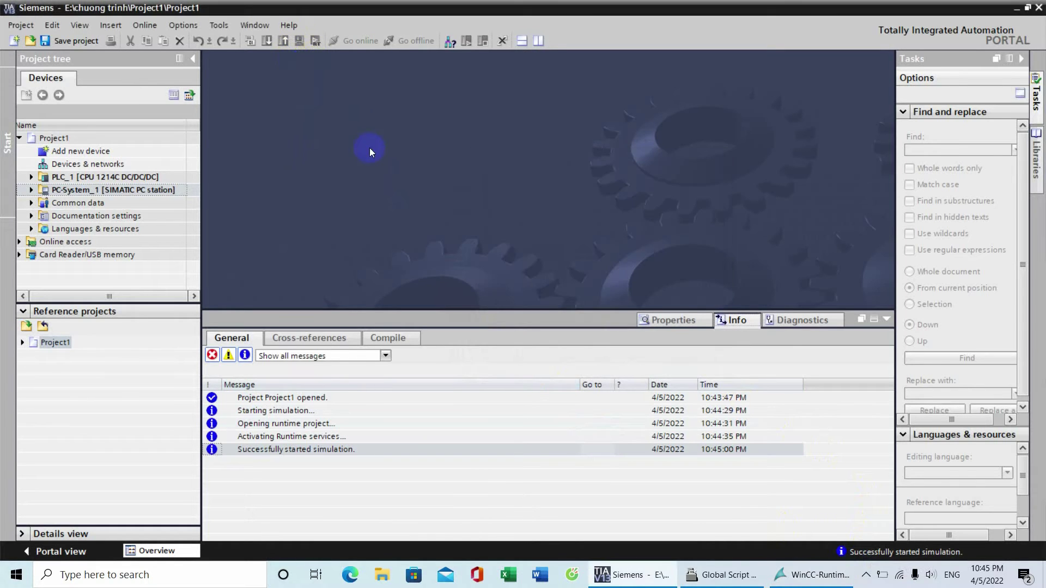
left_click(806, 575)
left_click(572, 225)
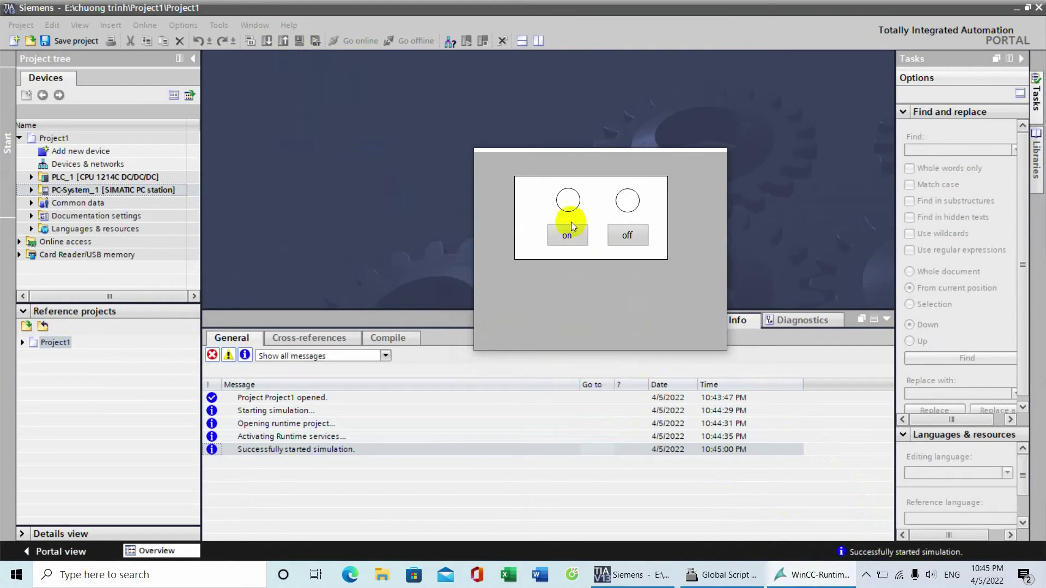
left_click(568, 235)
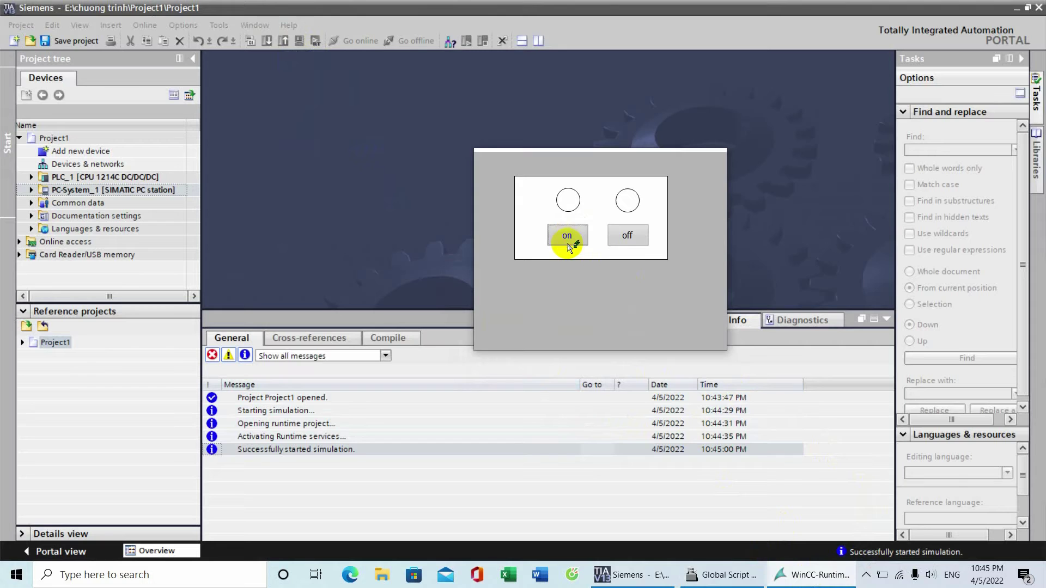
left_click(625, 239)
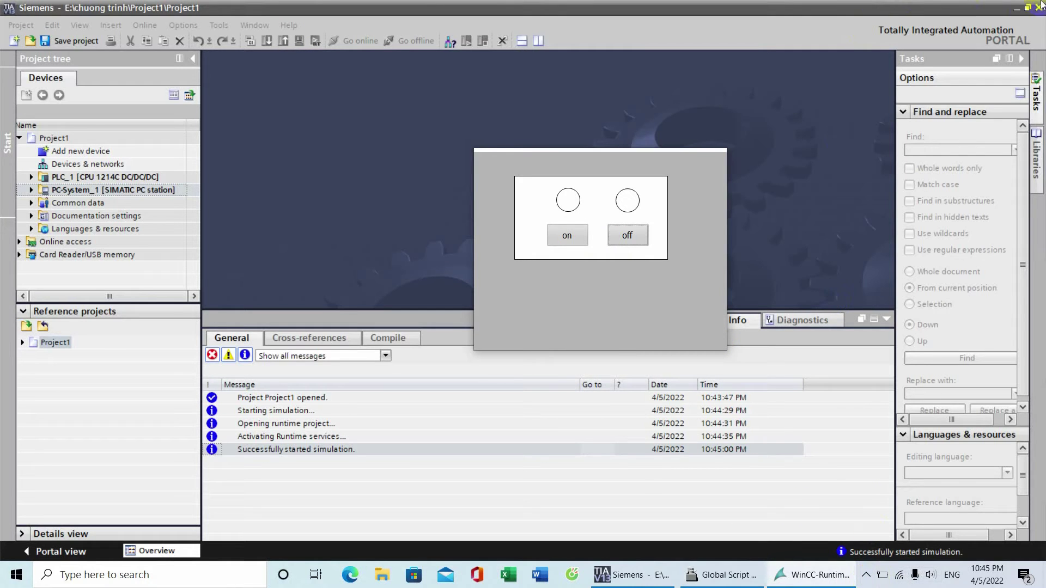
Step: Minimize the TIA Portal window and dismiss the Global Script warning behind the runtime screen
left_click(1016, 10)
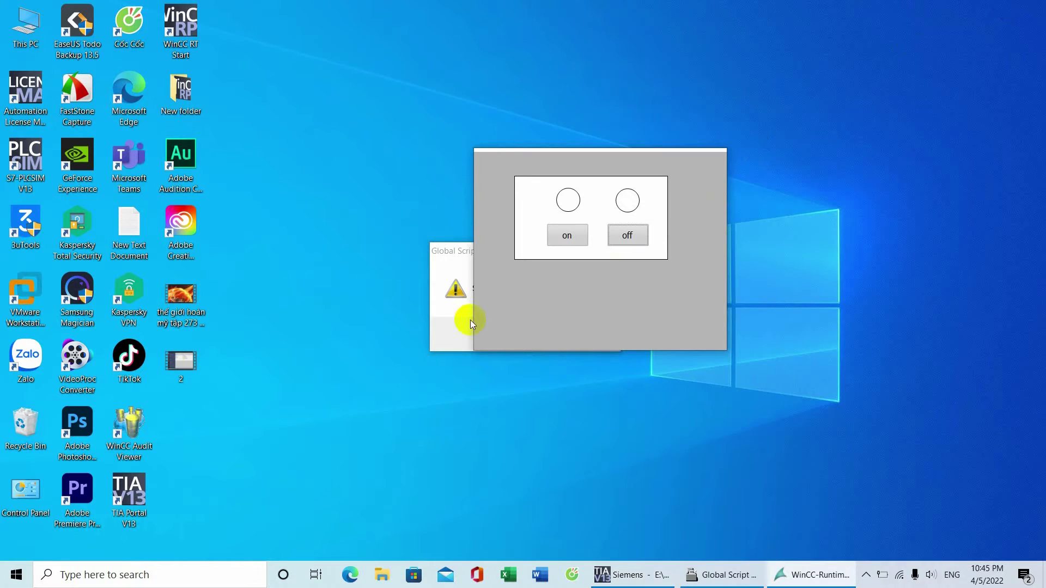
left_click(448, 306)
left_click(597, 330)
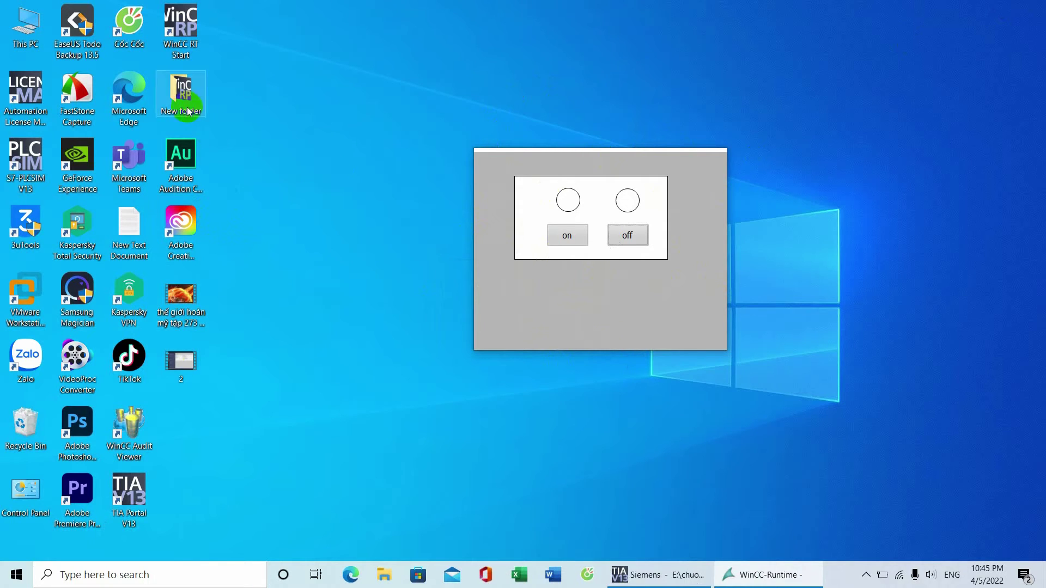
Step: Launch WinCC RT Start from the desktop, move it clear of the runtime screen and stop the Project1_PC-System_1 runtime
left_click(183, 30)
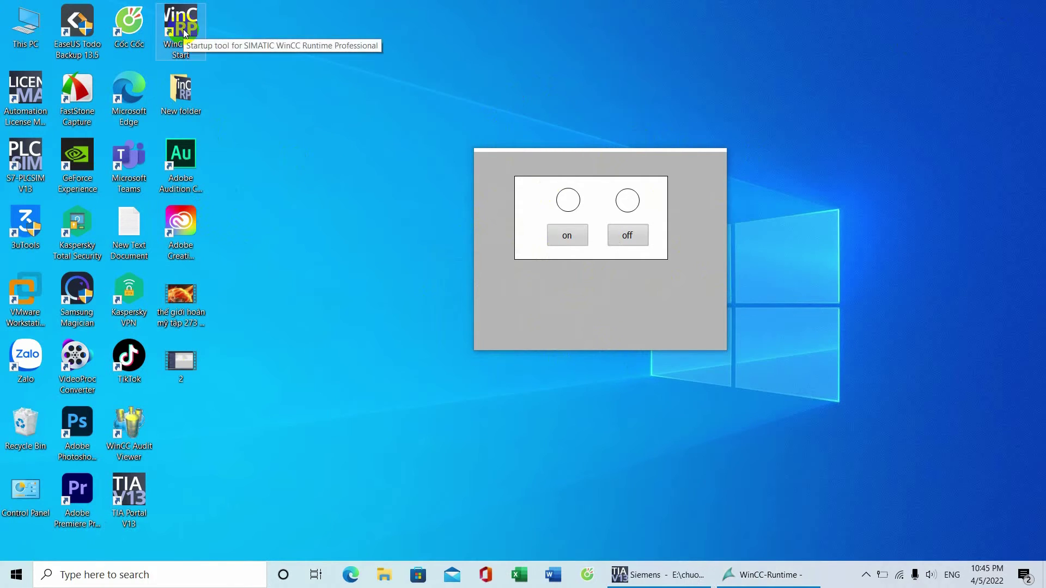
double_click(184, 32)
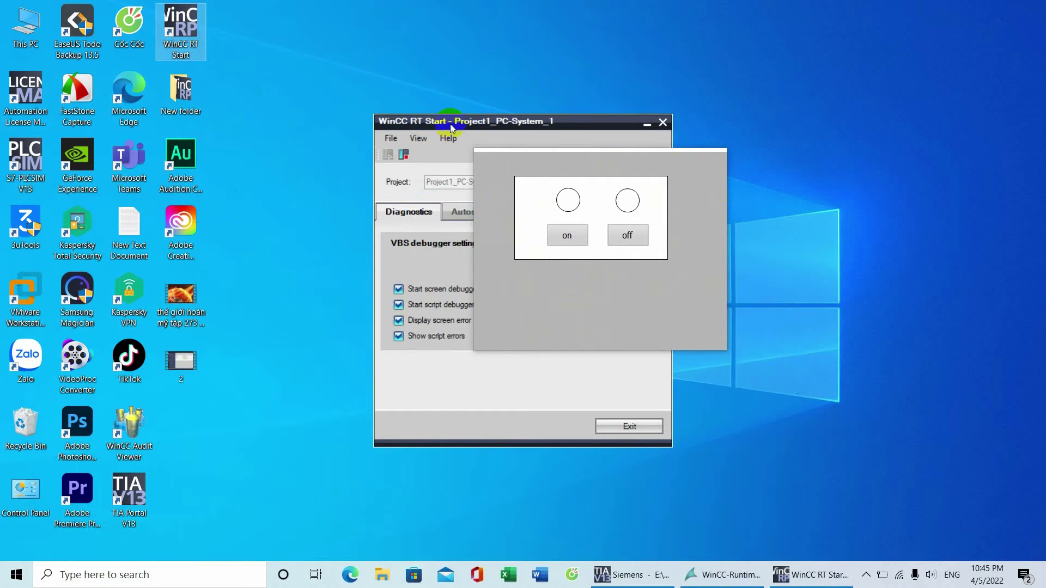
left_click_drag(456, 122, 265, 120)
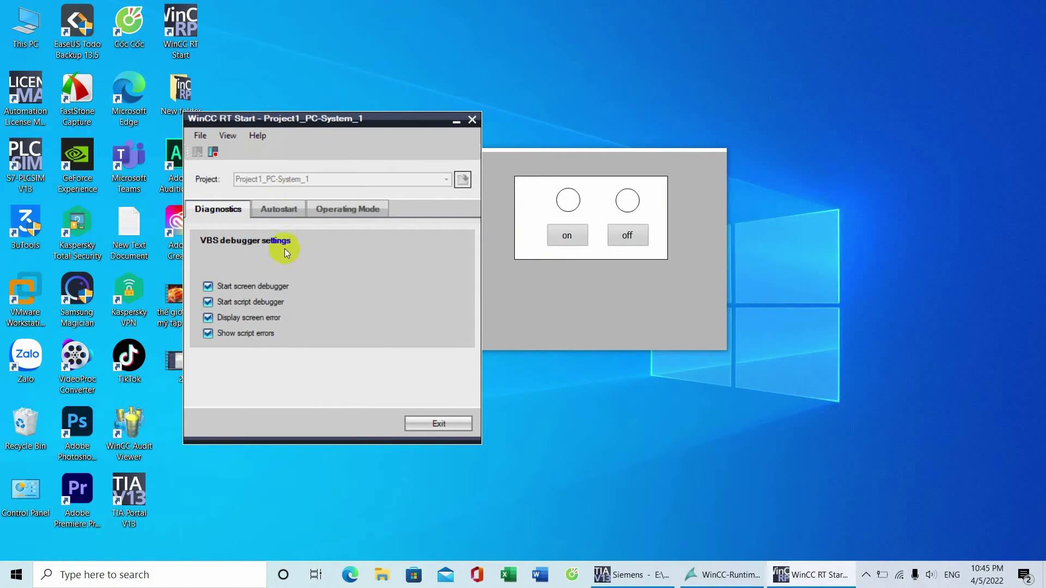
left_click(213, 153)
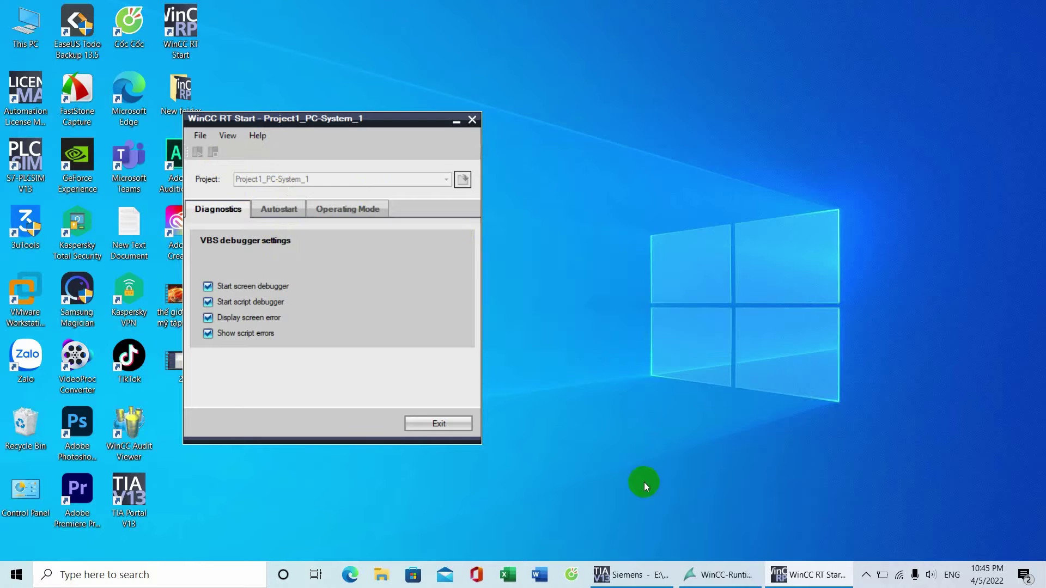
Step: Dismiss the mail notification and minimize the WinCC RT Start window
left_click(865, 575)
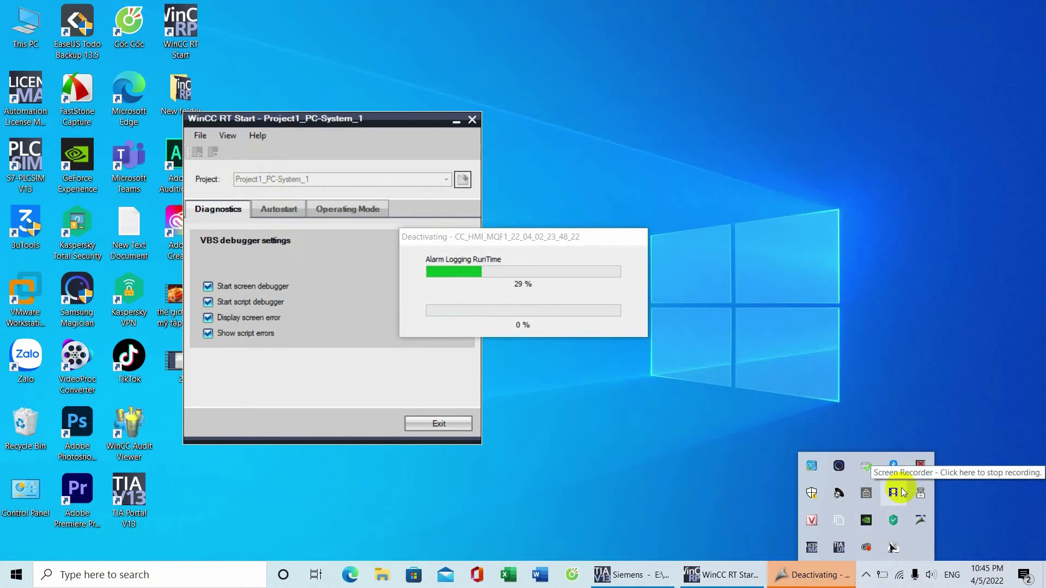
left_click(701, 304)
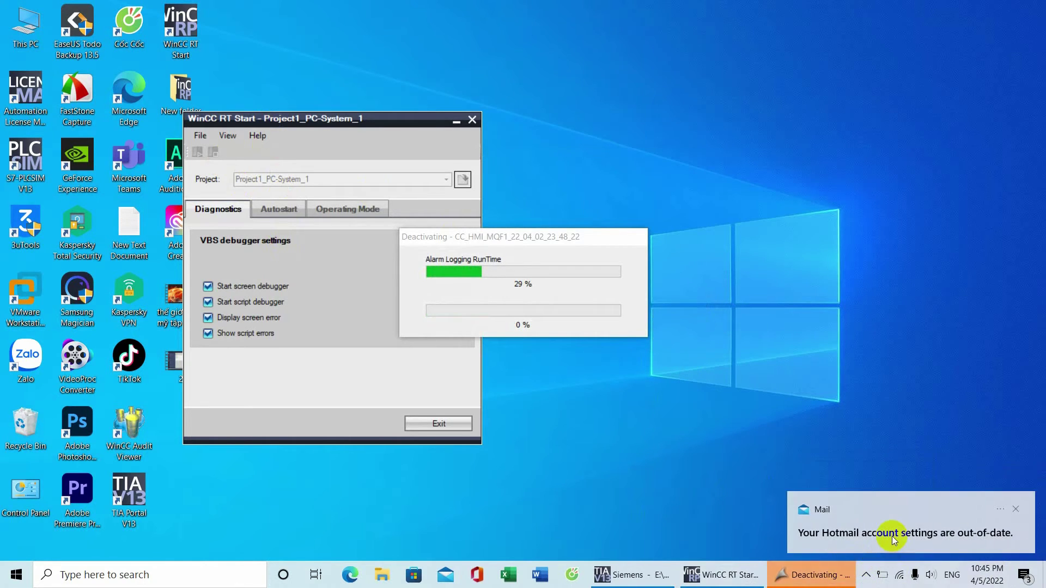
left_click(1014, 509)
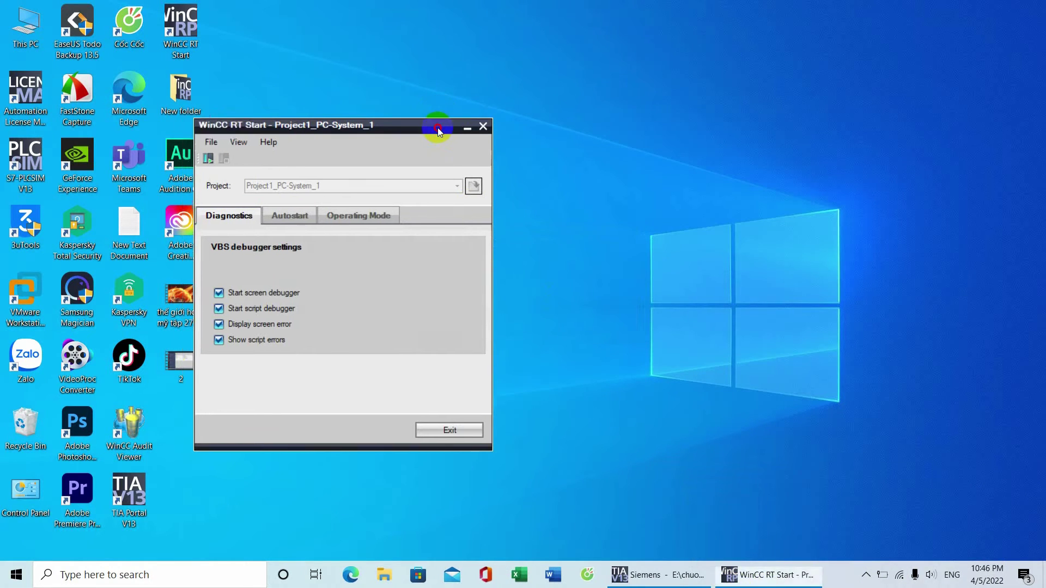
left_click_drag(440, 115, 601, 136)
left_click(620, 141)
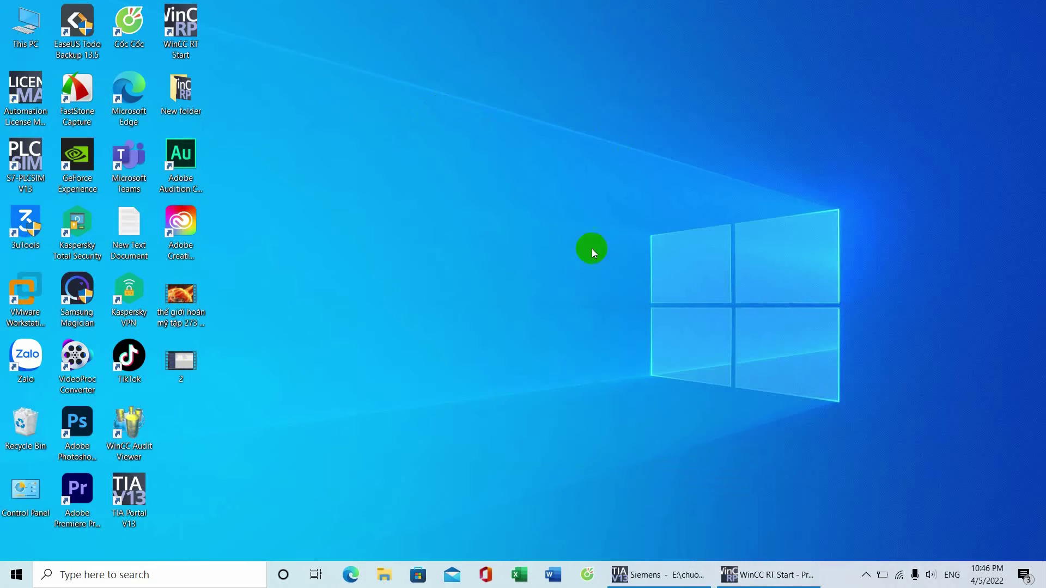
Step: Switch to TIA Portal, expand PC-System_1 in the project tree and select the station without renaming it
left_click(679, 574)
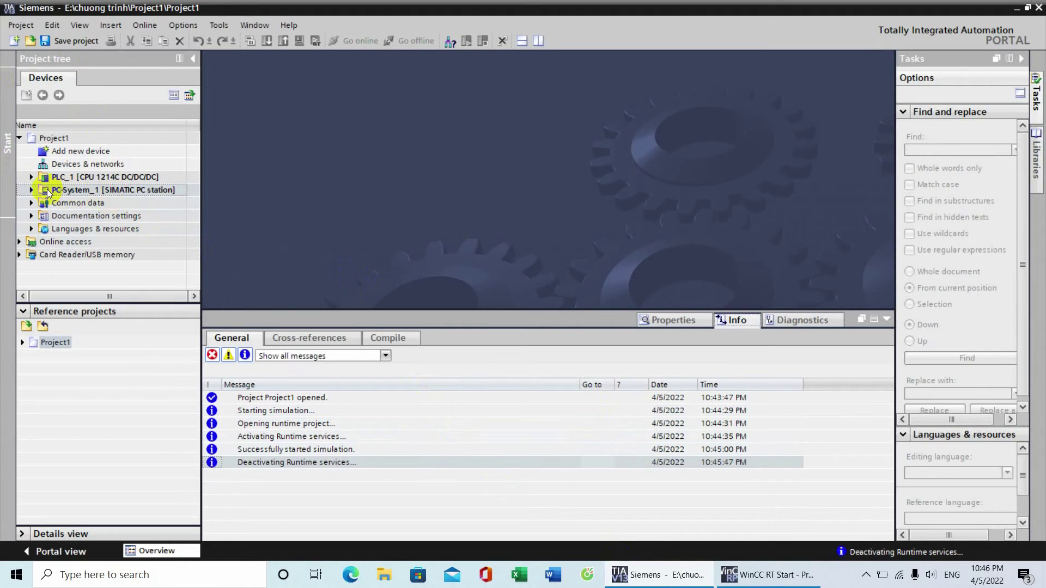
left_click(30, 190)
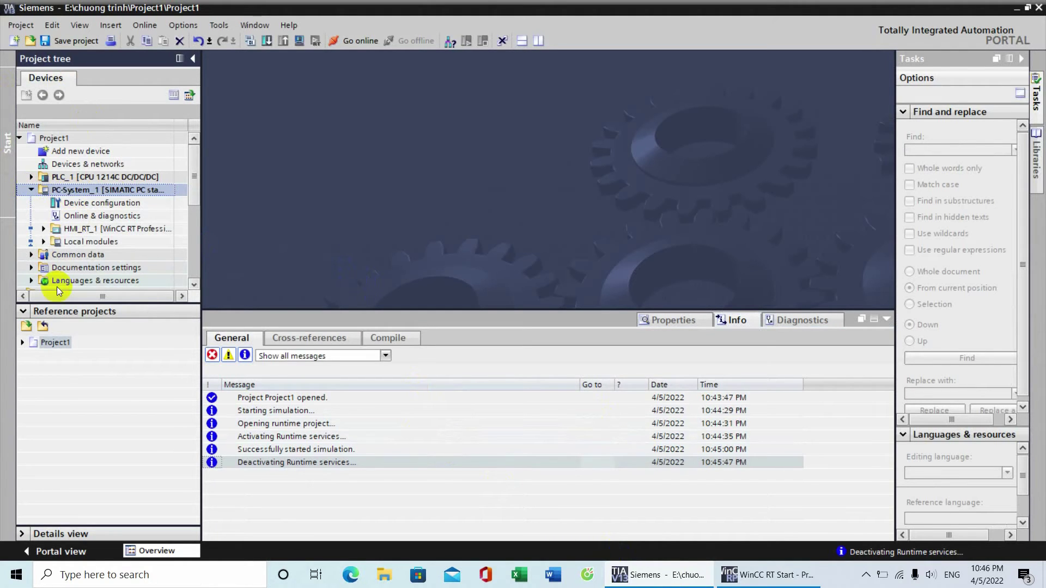
left_click(90, 191)
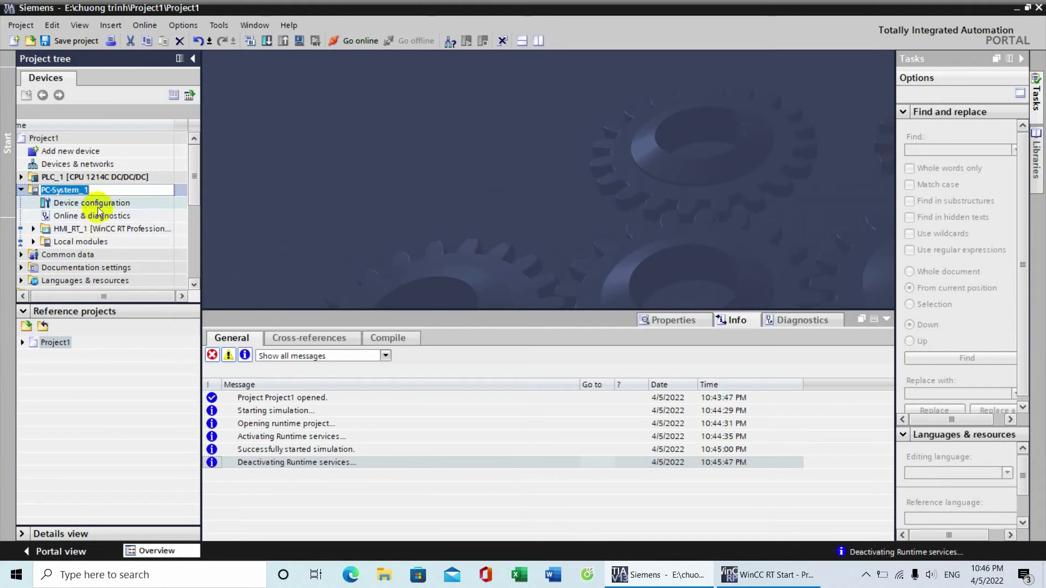
left_click(93, 241)
left_click(101, 189)
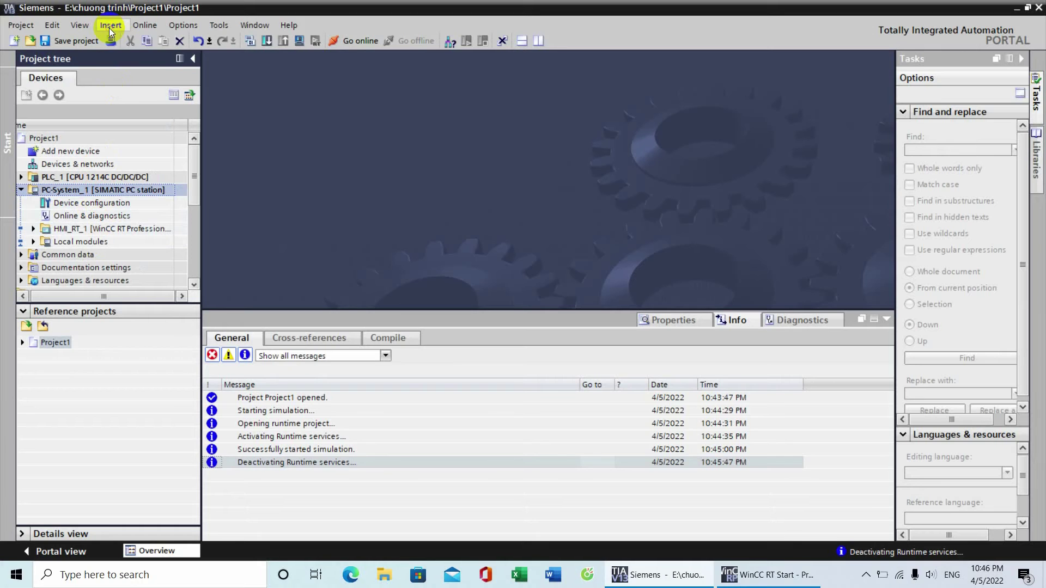
Step: Run Download to file system for PC-System_1, using a new desktop folder named wincc as the destination
left_click(146, 26)
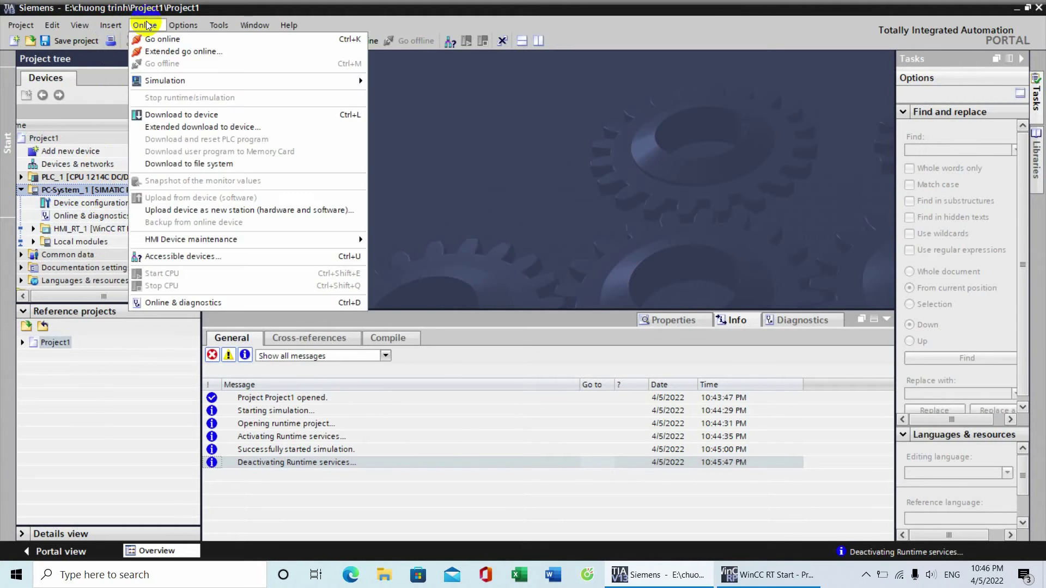
mouse_move(214, 241)
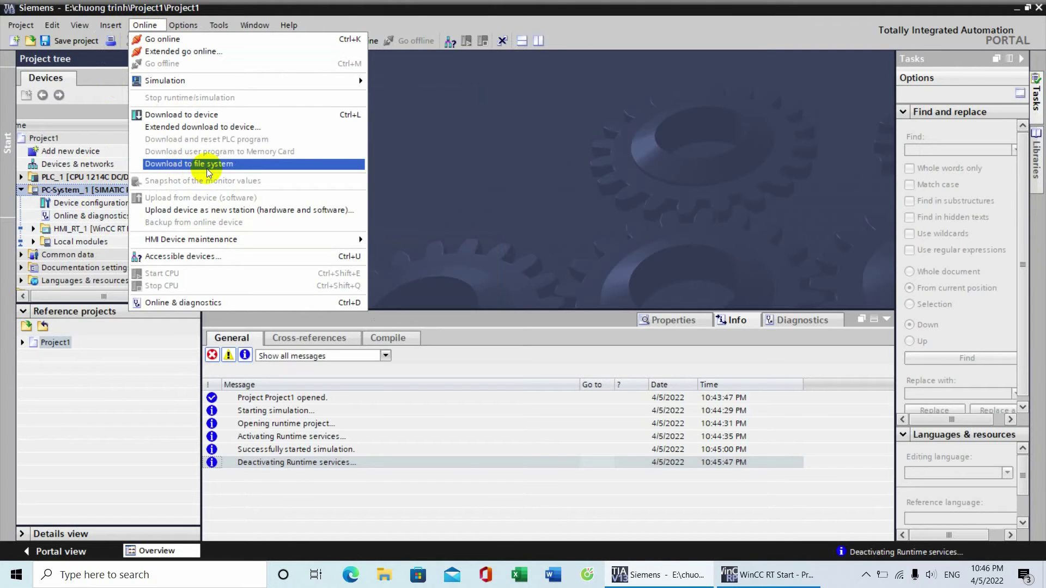
left_click(207, 168)
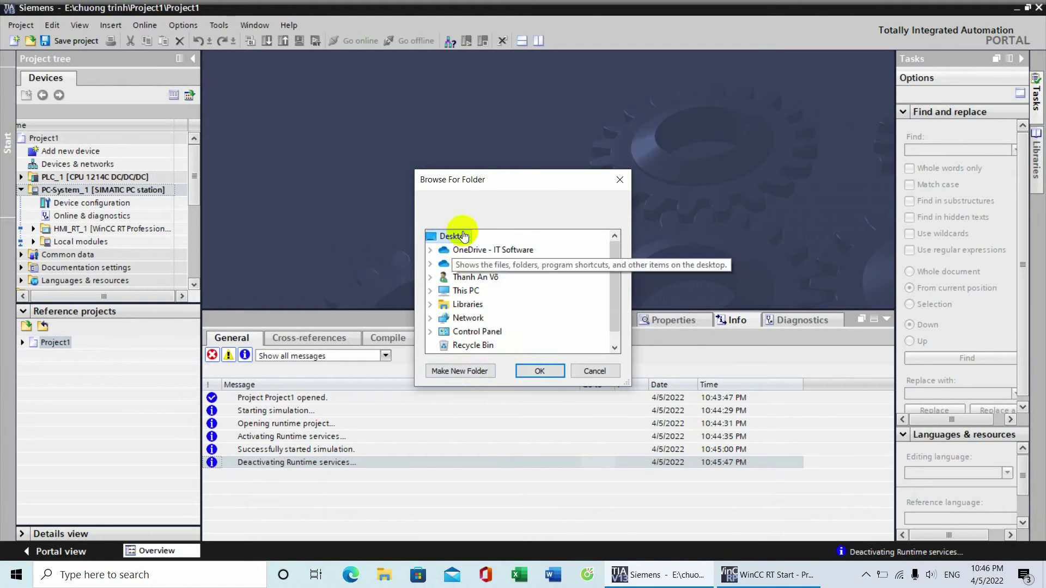
left_click(459, 372)
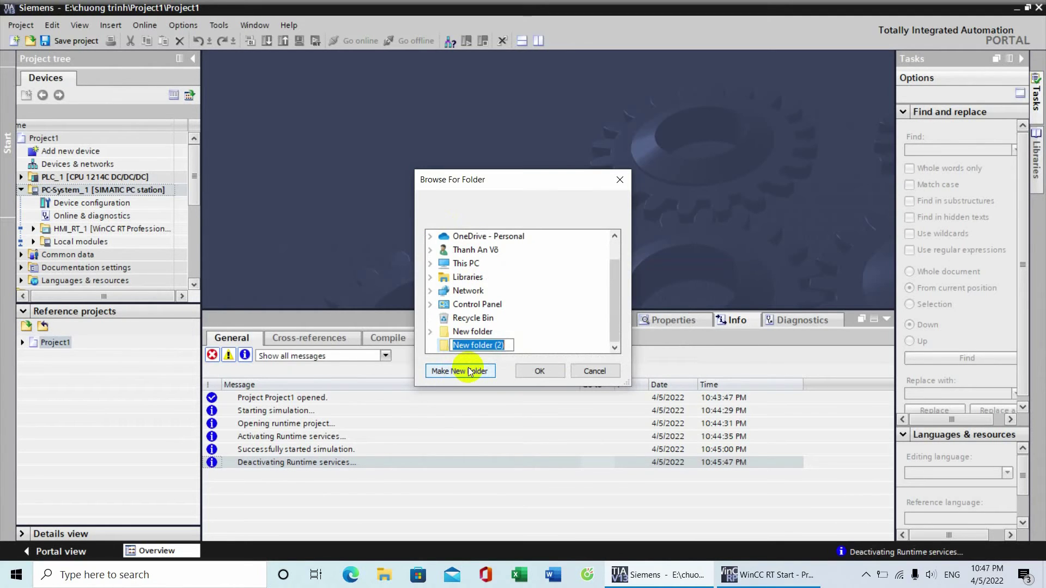
type("u")
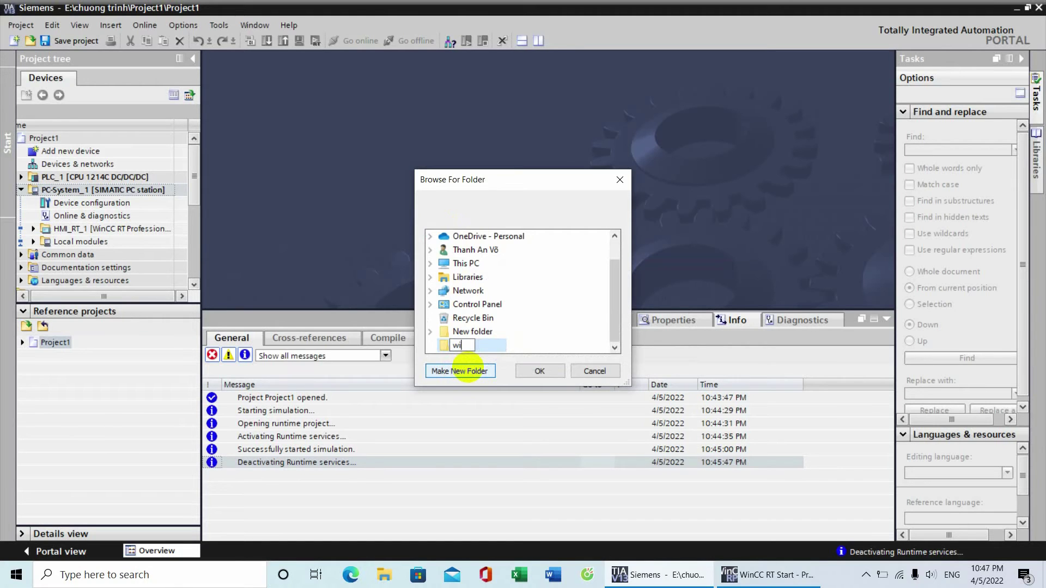
type("incc")
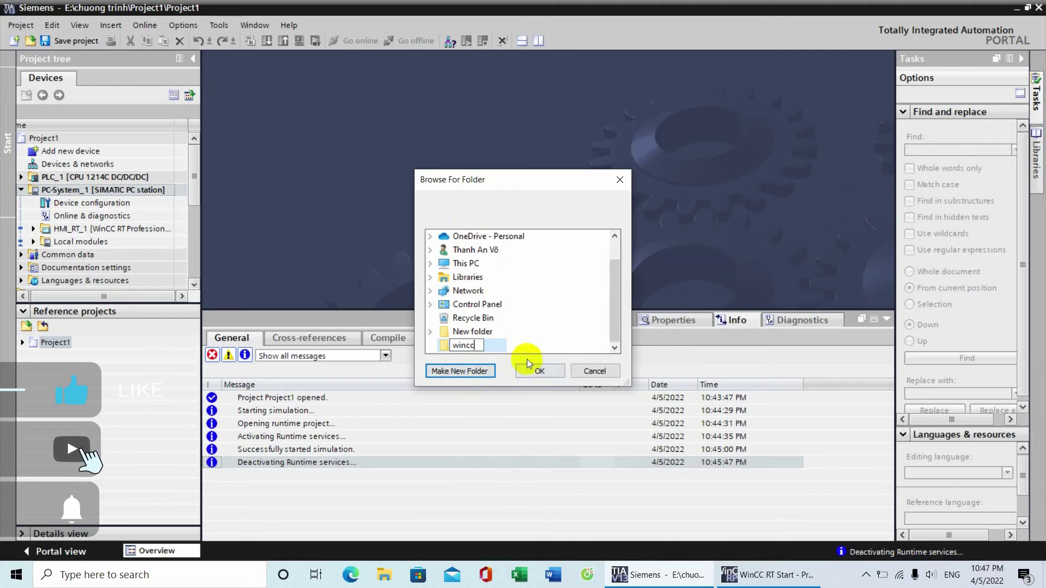
left_click(538, 373)
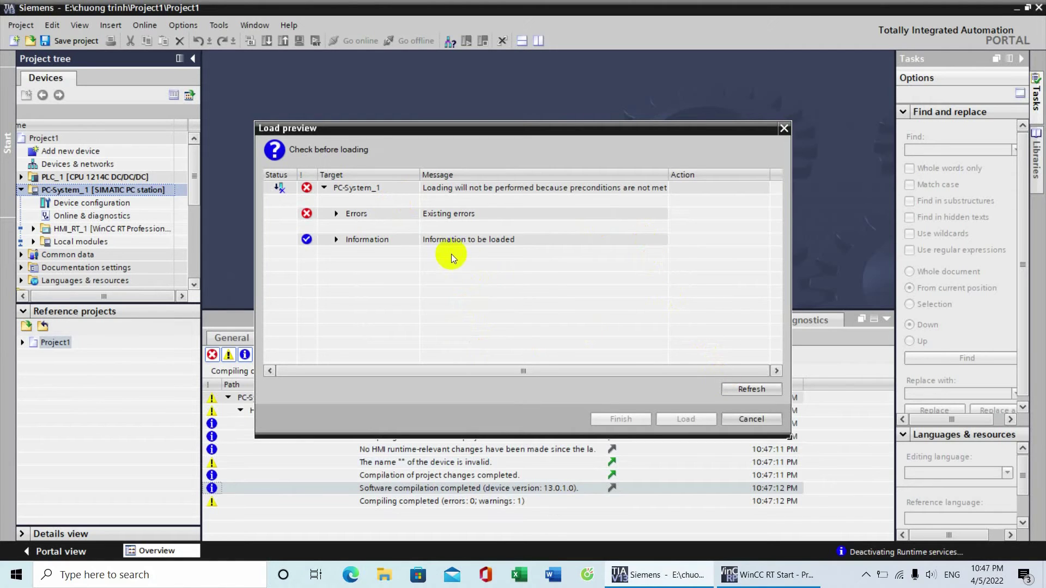
Step: Expand the errors in the load preview and exit WinCC RT Start with "Close project and end WinCC RT Start"
left_click(336, 214)
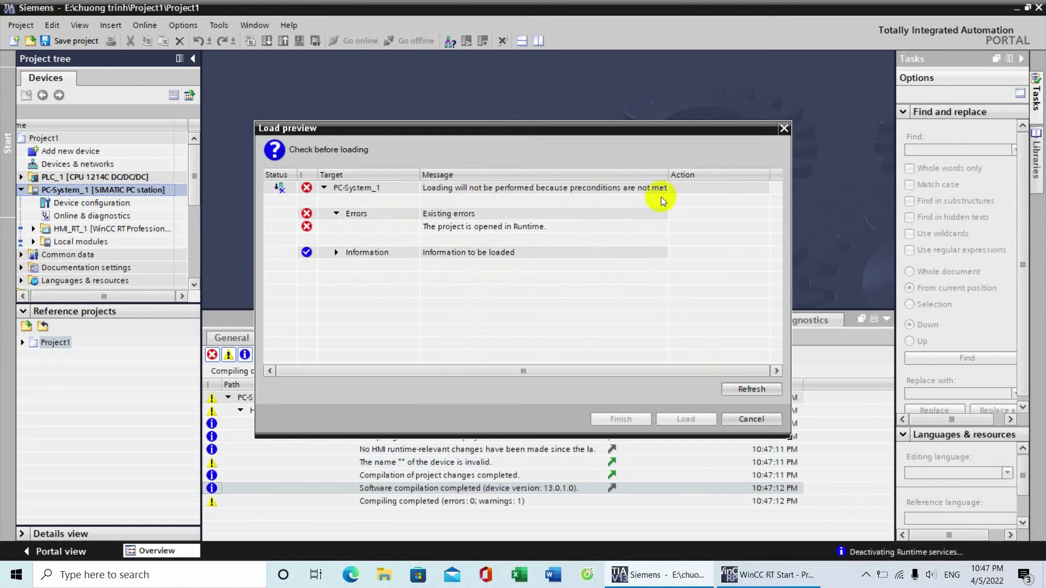
left_click(733, 575)
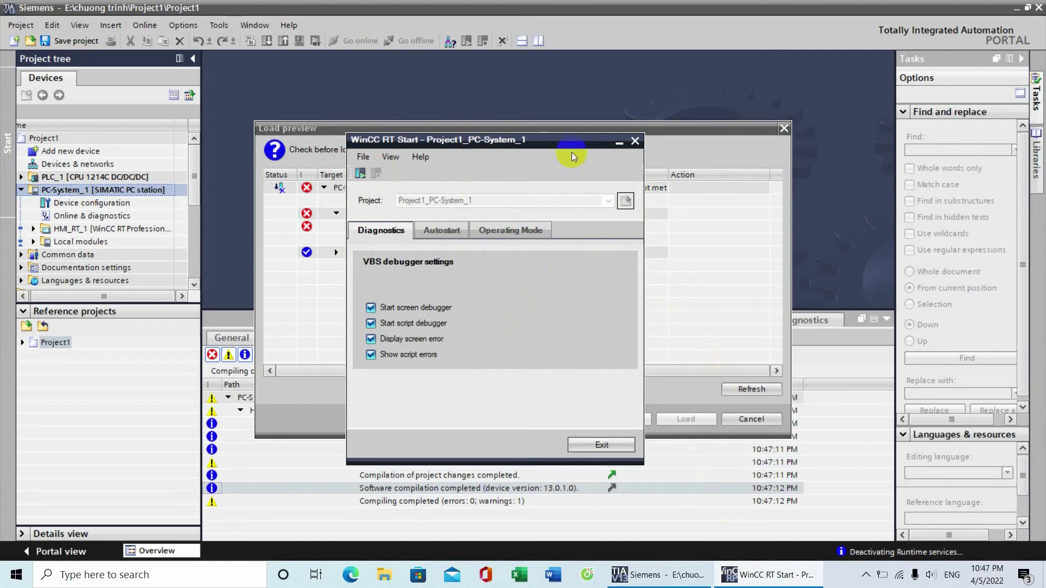
left_click(635, 141)
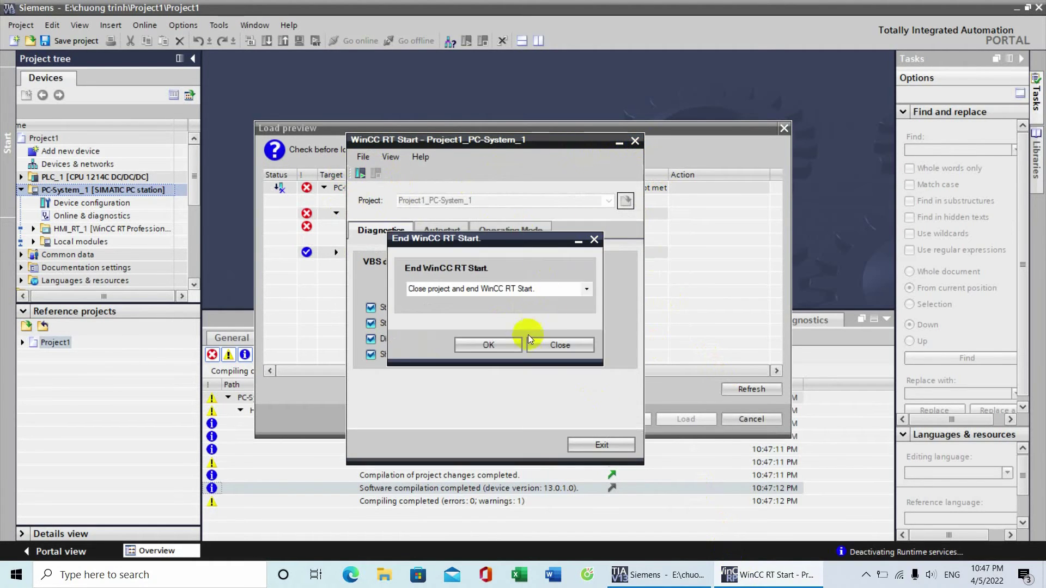
left_click(510, 342)
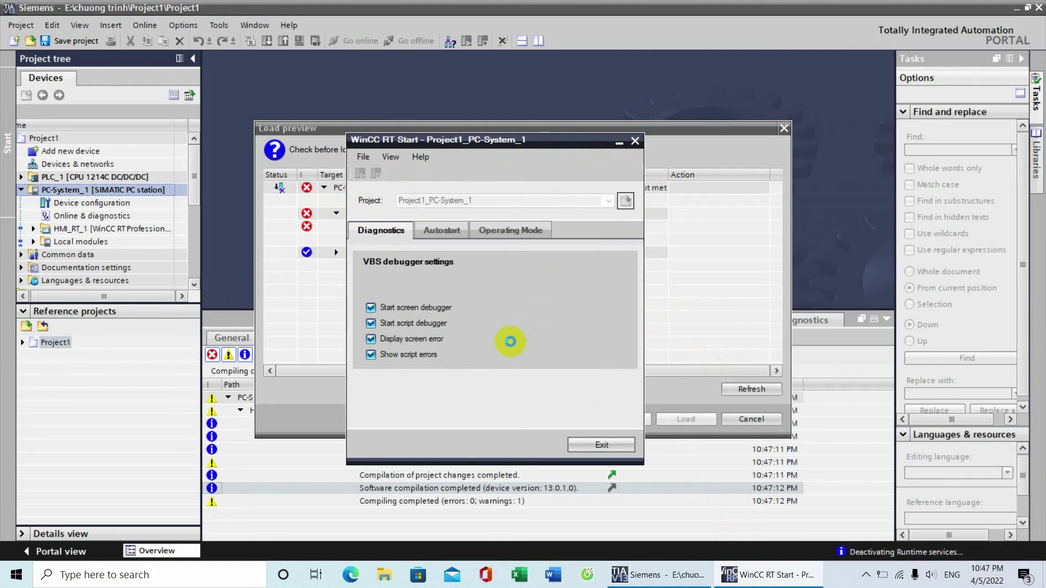
Step: Cancel the load preview and rerun Download to file system for PC-System_1, choosing the existing desktop folder wincc as the destination
left_click(772, 417)
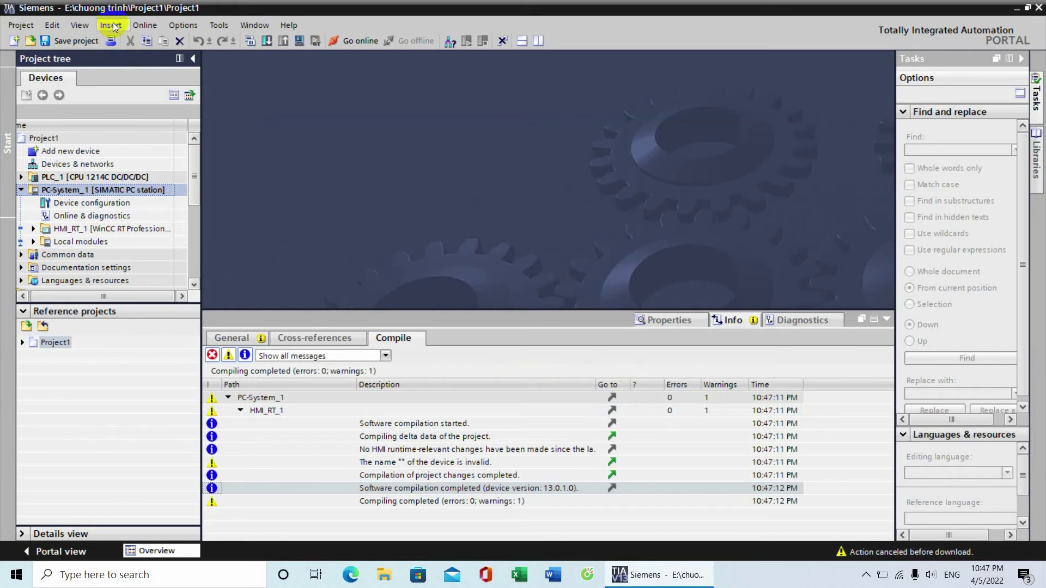
left_click(139, 26)
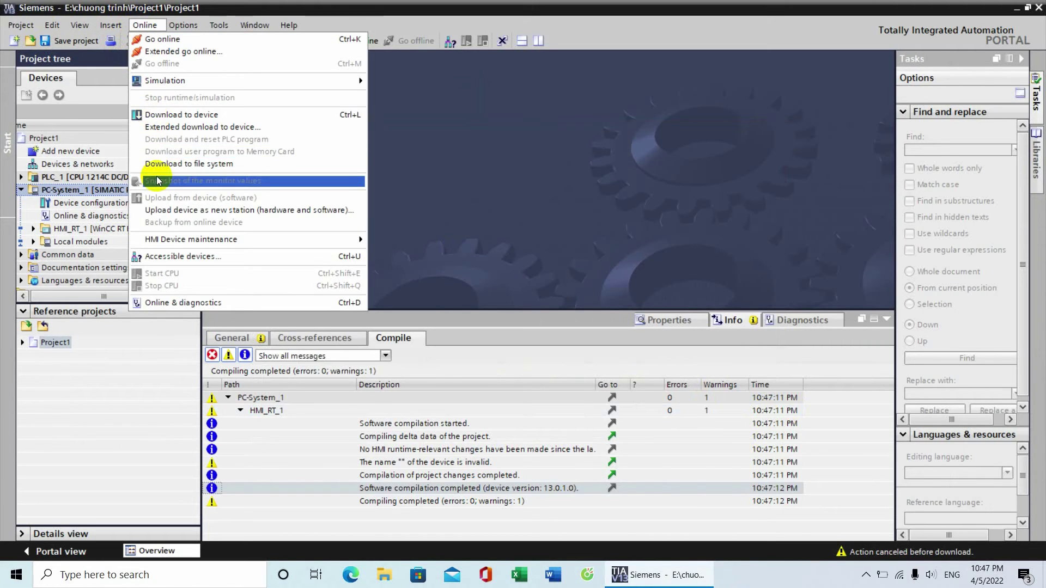
left_click(169, 164)
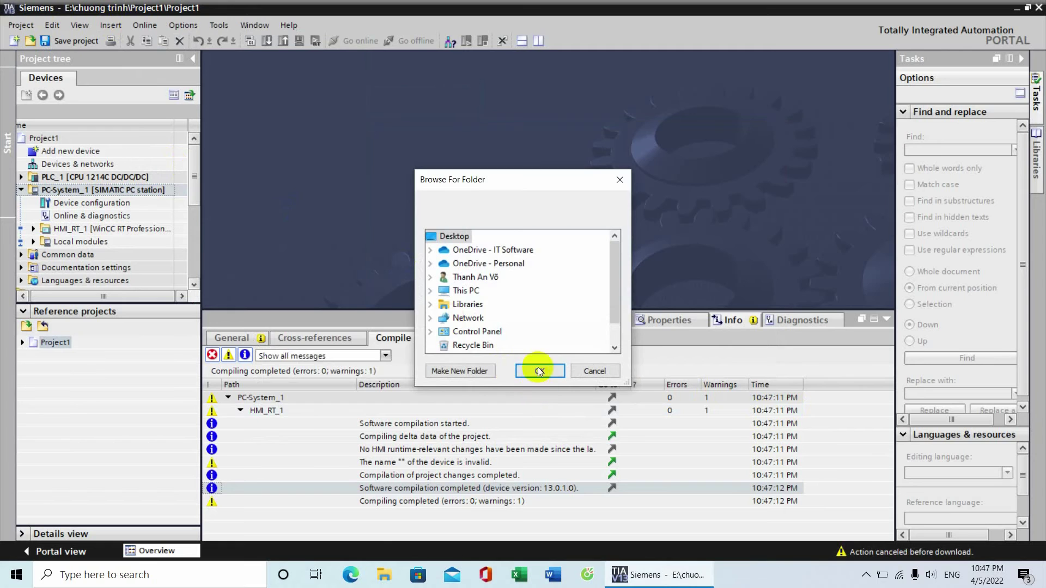
double_click(451, 291)
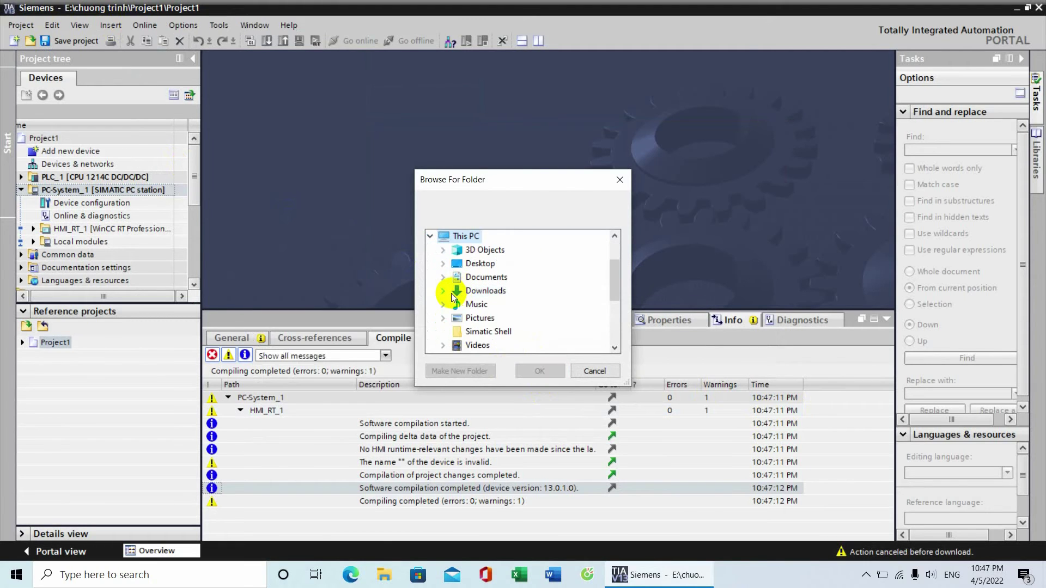
scroll(469, 332, "down", 2)
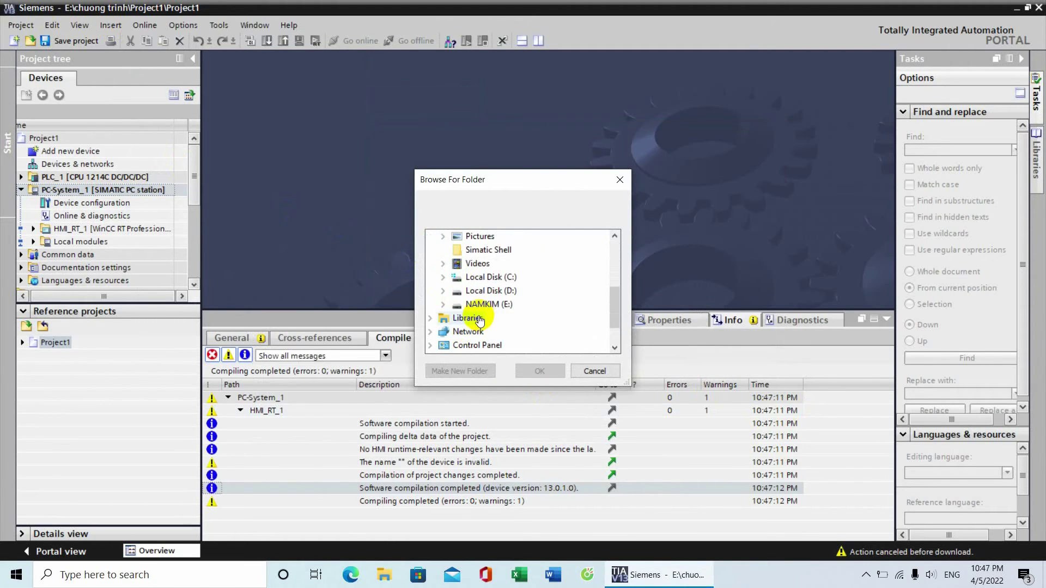
scroll(479, 319, "up", 2)
double_click(478, 264)
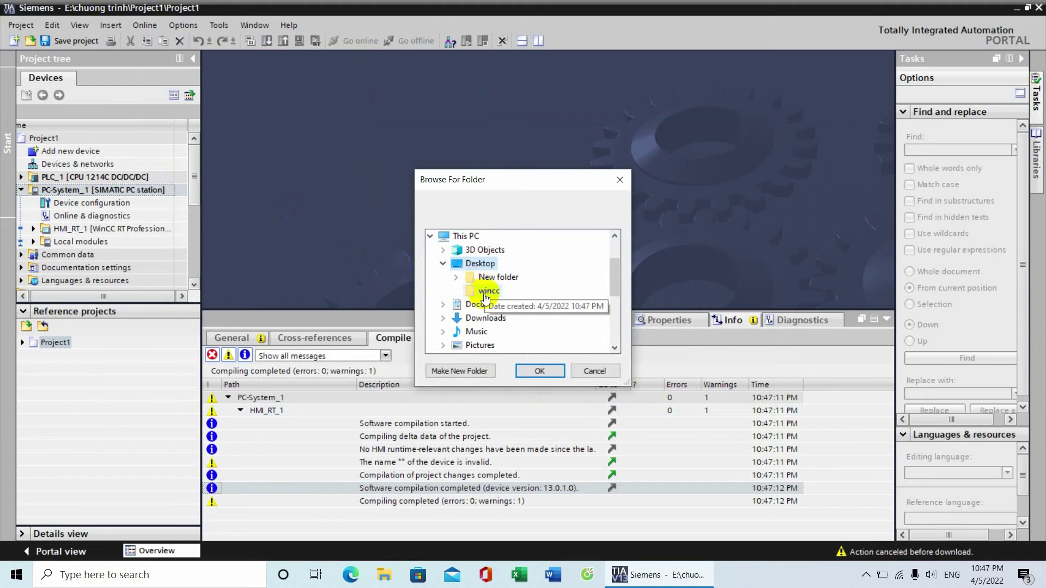
left_click(484, 294)
left_click(542, 371)
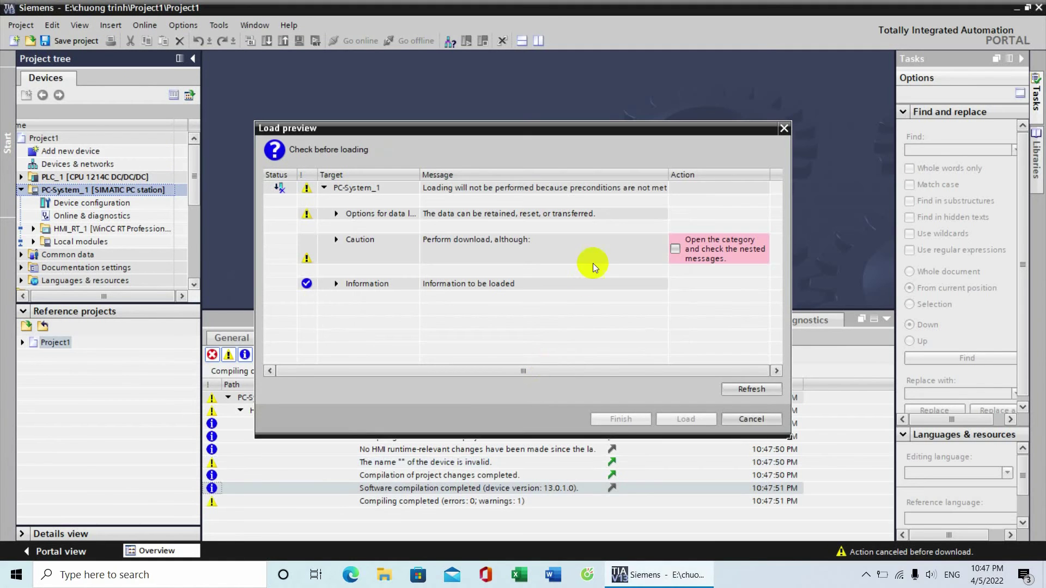
Step: Accept the caution category in the load preview, load the project and review the end of the message list
left_click(675, 249)
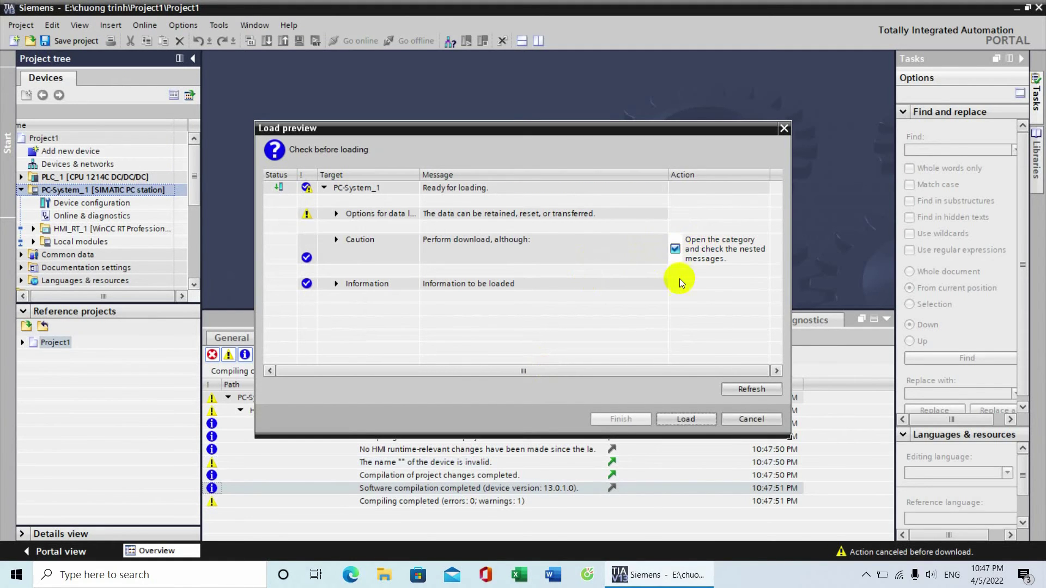
left_click(686, 419)
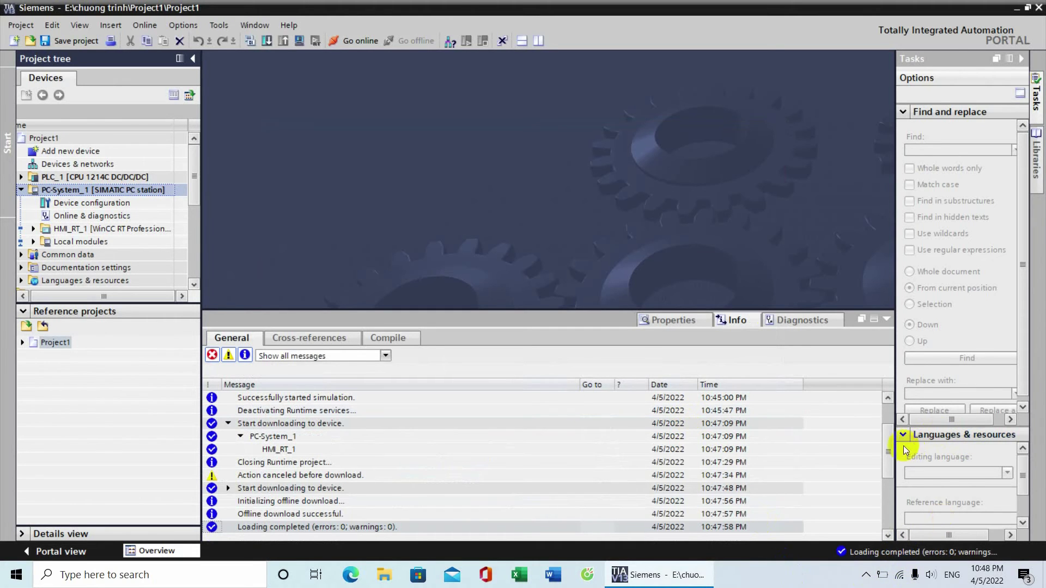
left_click_drag(888, 451, 887, 493)
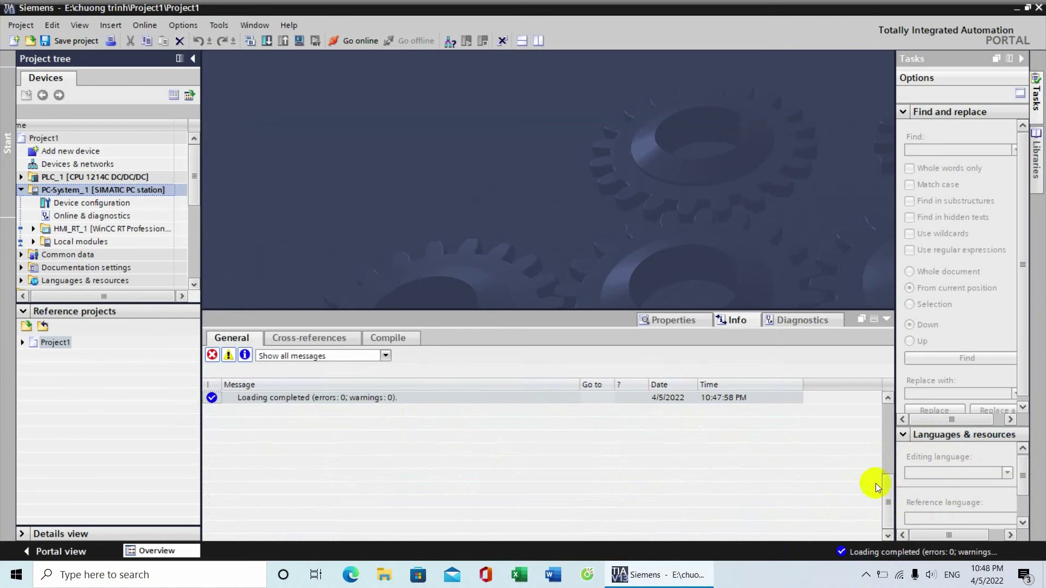
left_click_drag(887, 493, 880, 460)
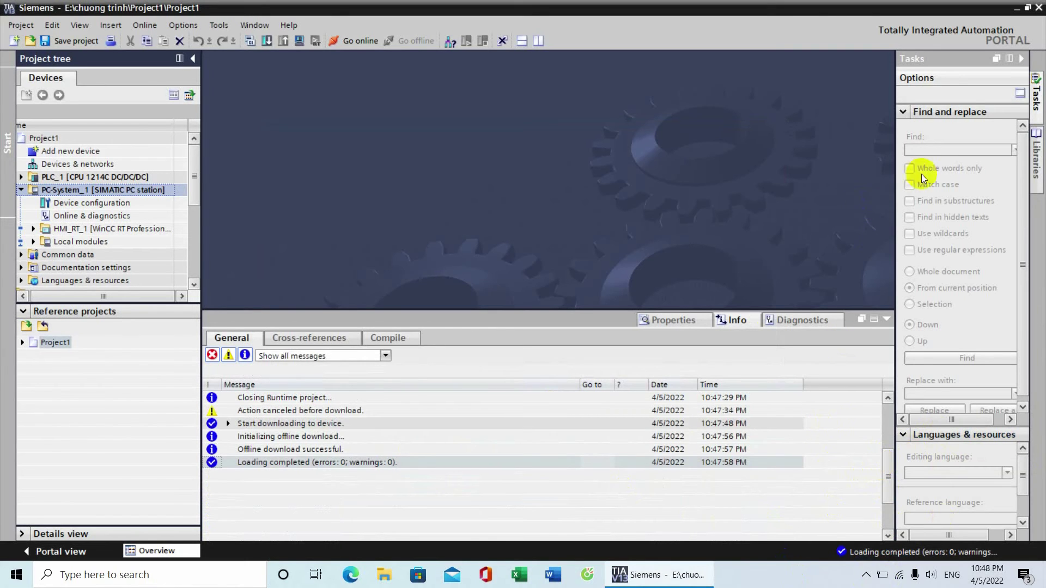
Step: Minimize TIA Portal, open the desktop folder wincc and look through its HMI_MQF1 subfolder before returning to wincc
left_click(1016, 8)
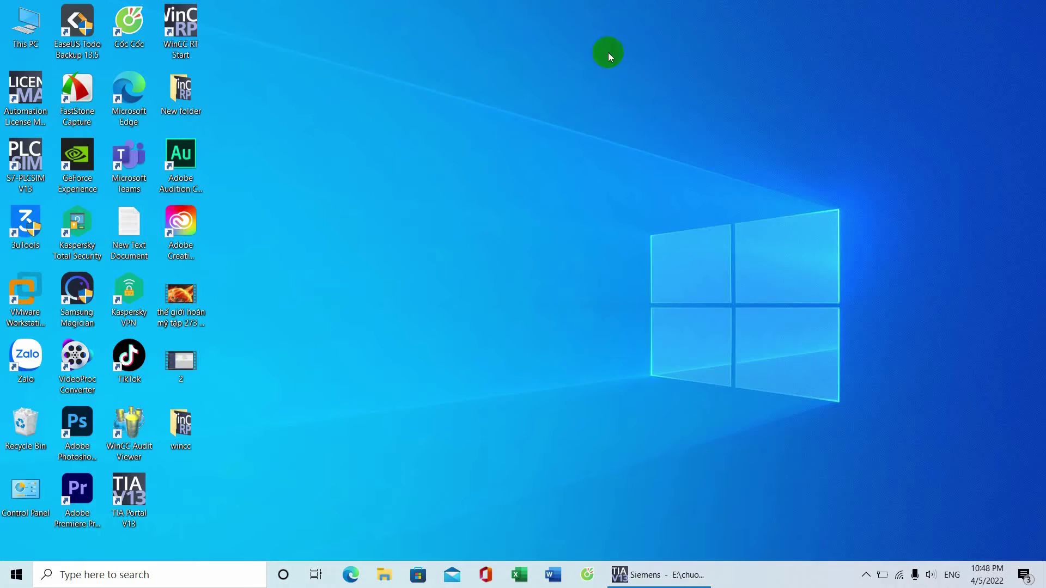
double_click(181, 442)
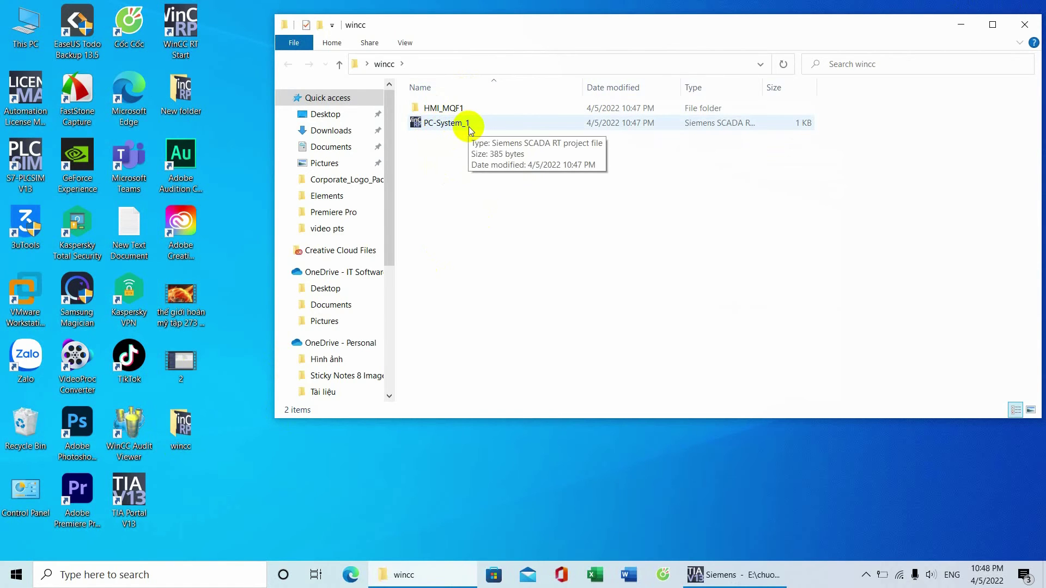
double_click(462, 109)
scroll(471, 148, "down", 5)
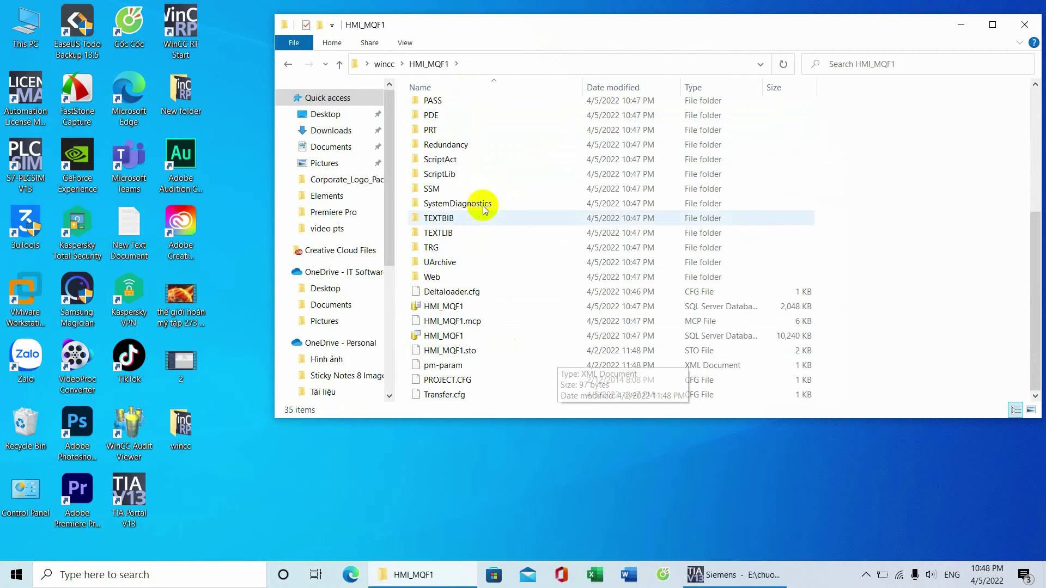
left_click(290, 64)
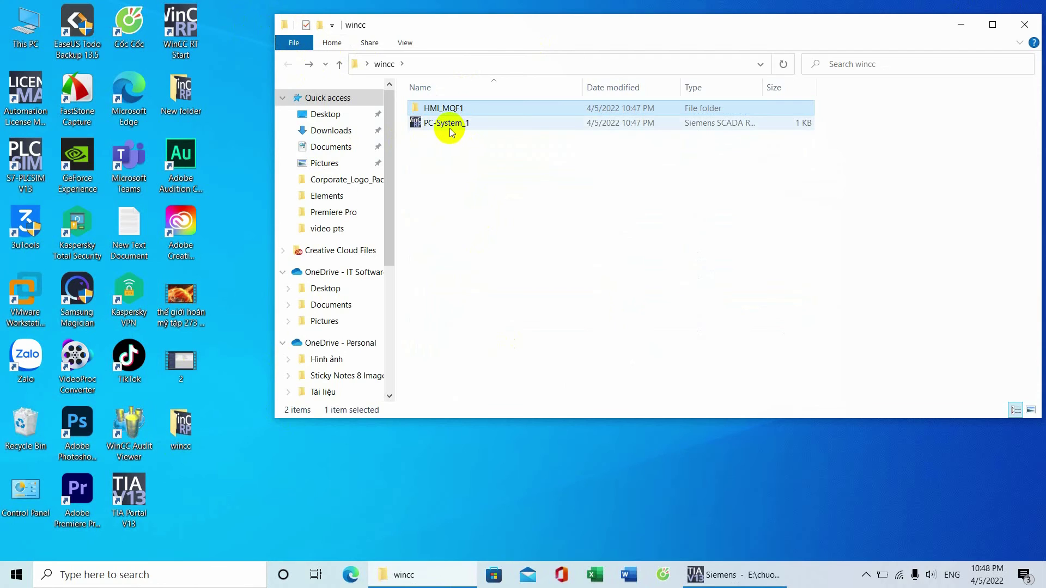
Step: Launch the PC-System_1 runtime project file from the wincc folder in WinCC RT Start
double_click(482, 123)
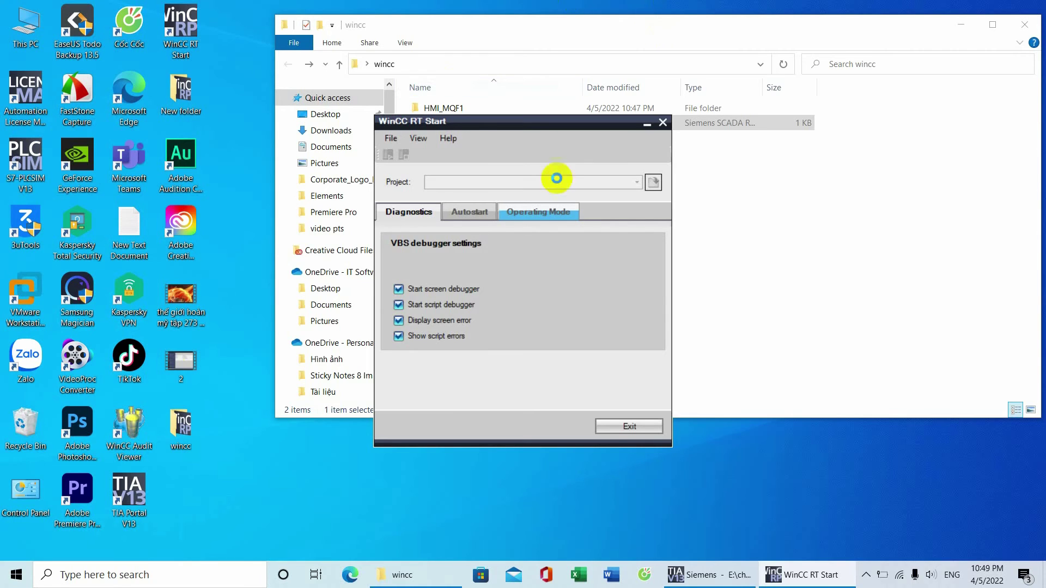
left_click(543, 119)
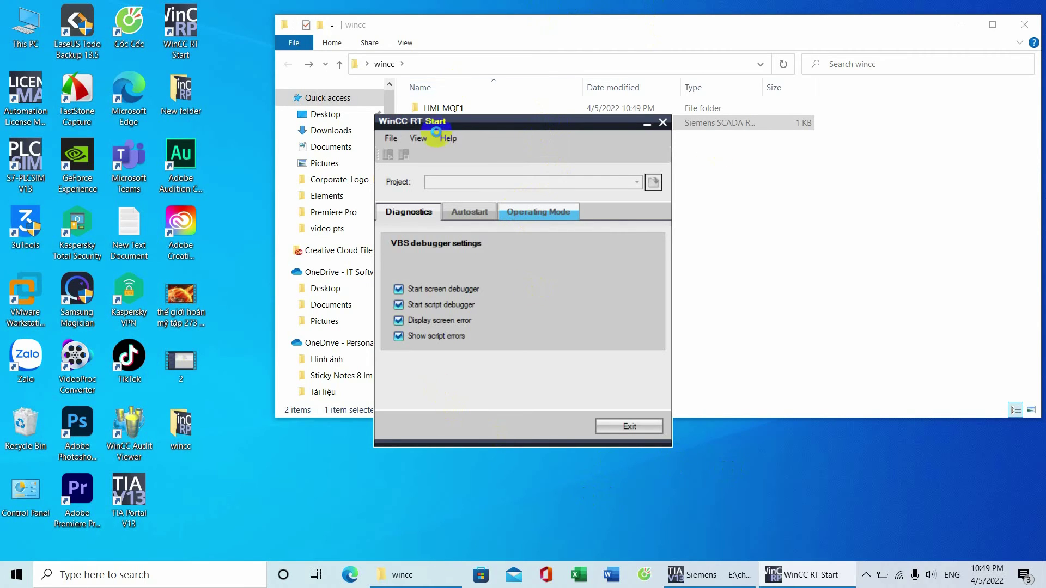
left_click_drag(712, 121, 653, 155)
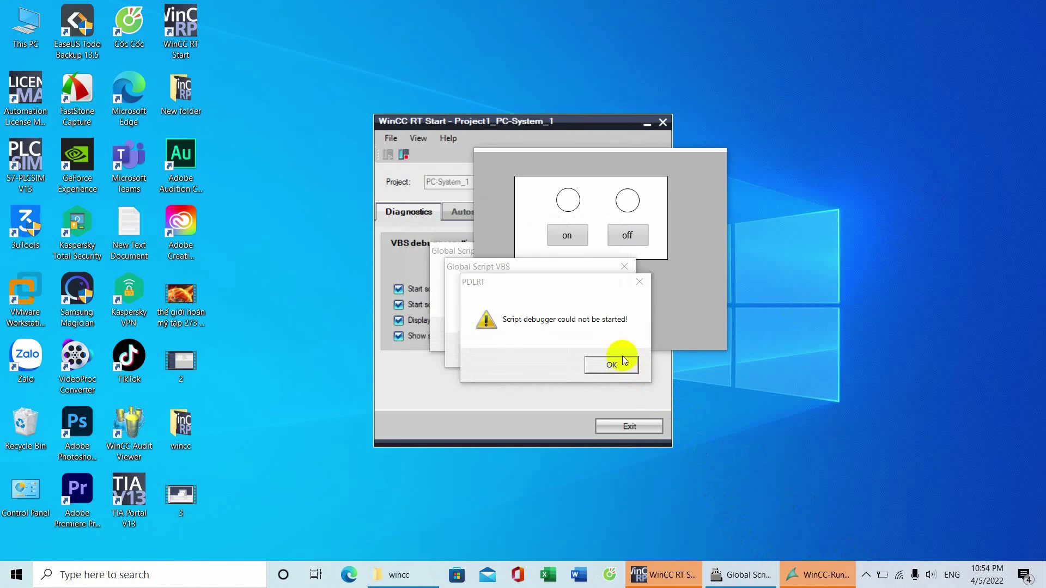
Step: Dismiss all script debugger warnings and move the WinCC RT Start window aside to uncover the runtime screen's on and off buttons
left_click(616, 363)
left_click(598, 349)
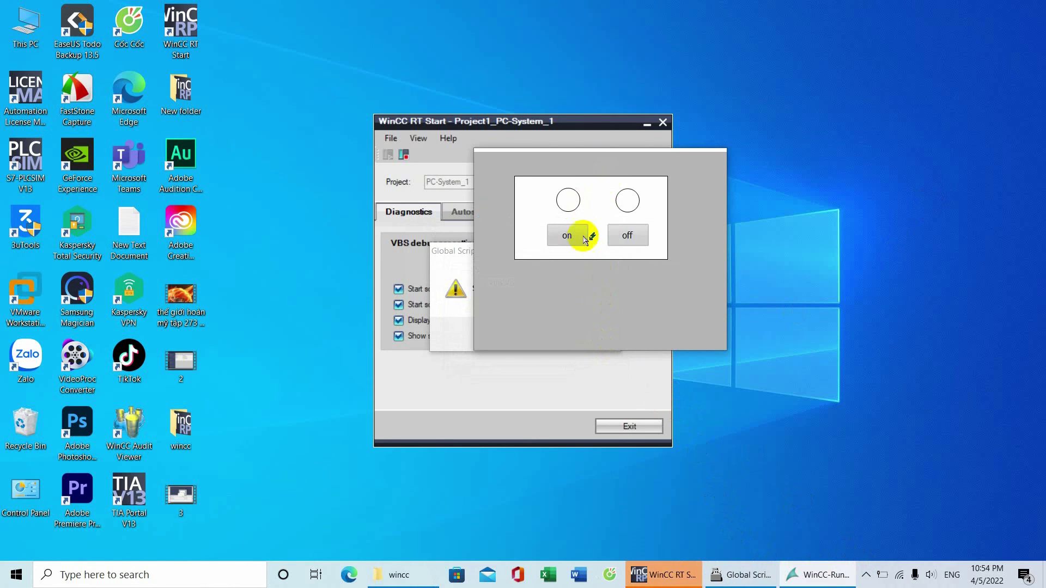
left_click(425, 308)
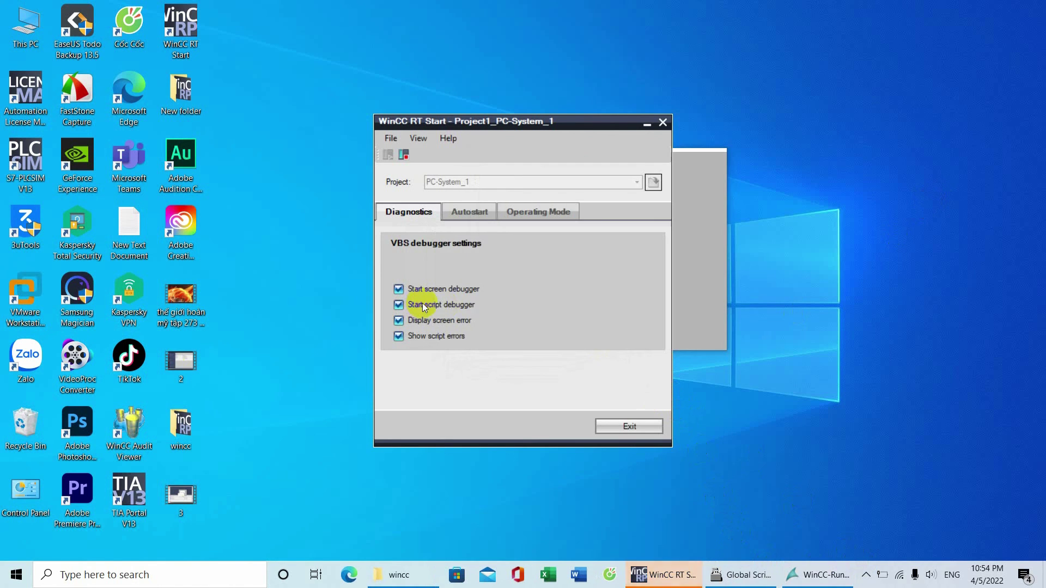
left_click_drag(560, 124, 186, 24)
left_click(447, 269)
left_click(585, 331)
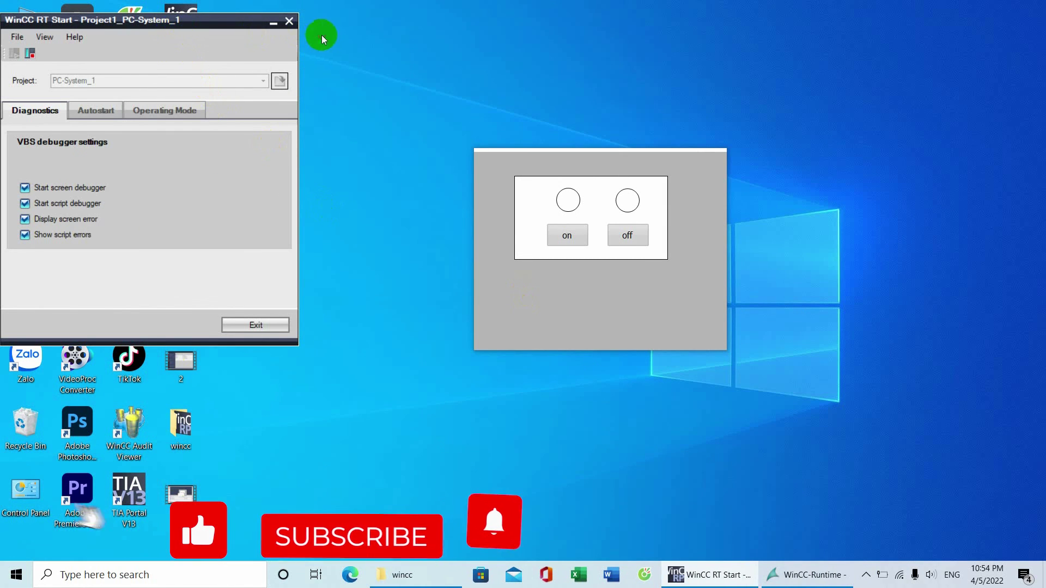
left_click_drag(191, 20, 919, 66)
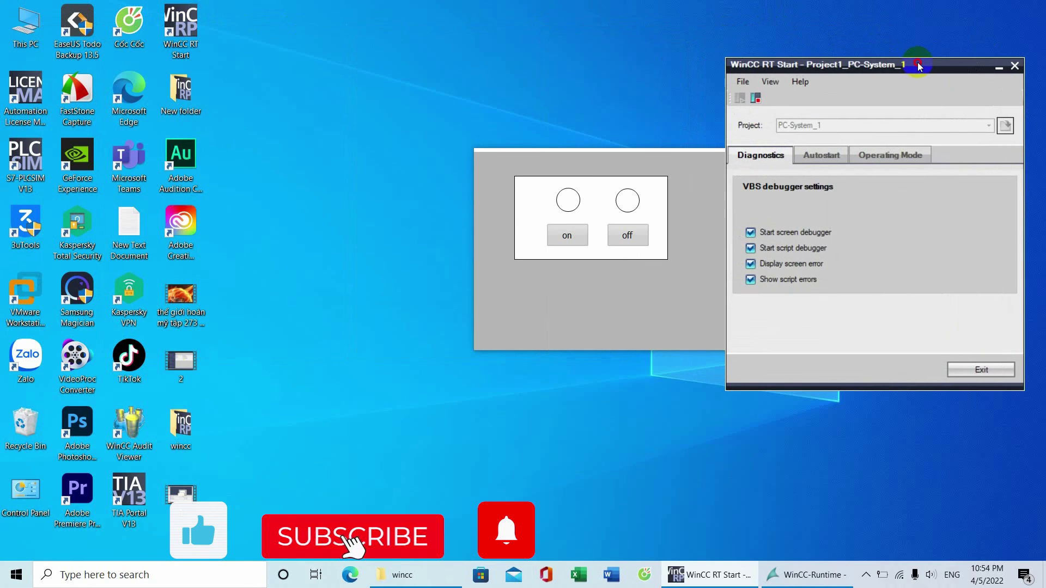
left_click(691, 229)
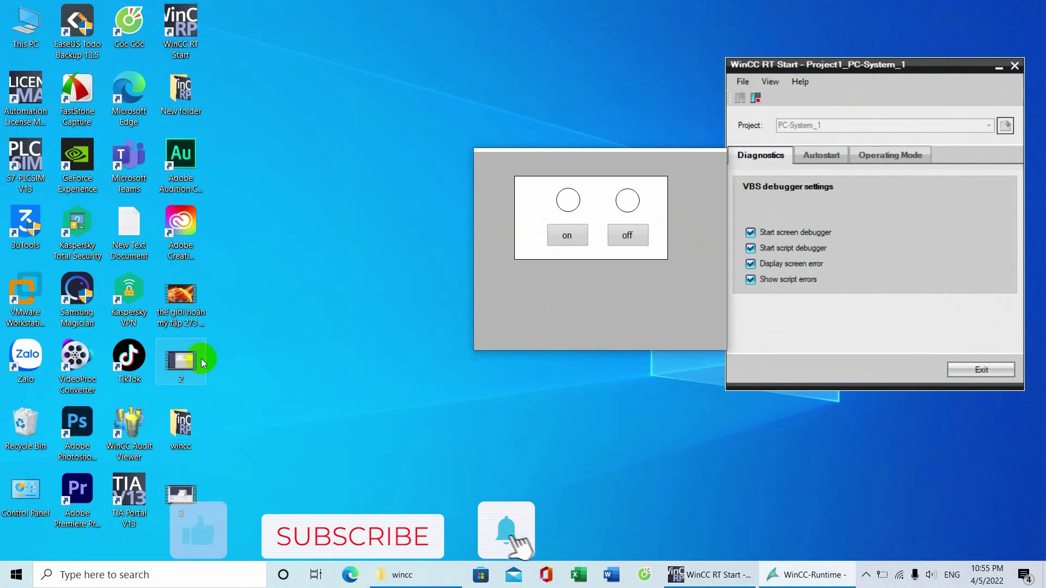
Step: Open the wincc folder from the desktop again and show the hidden notification-area icons
double_click(184, 439)
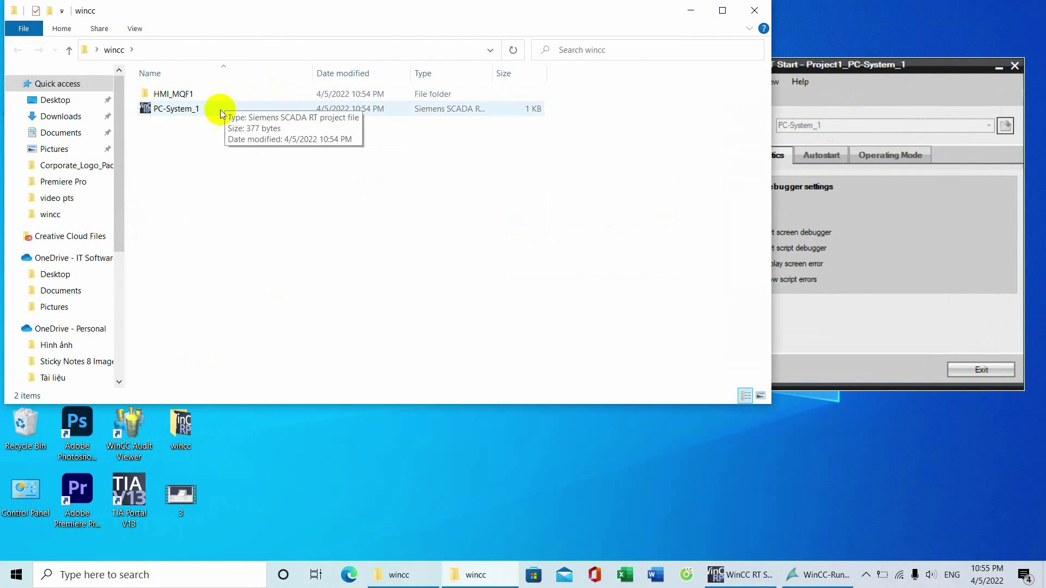
left_click(117, 522)
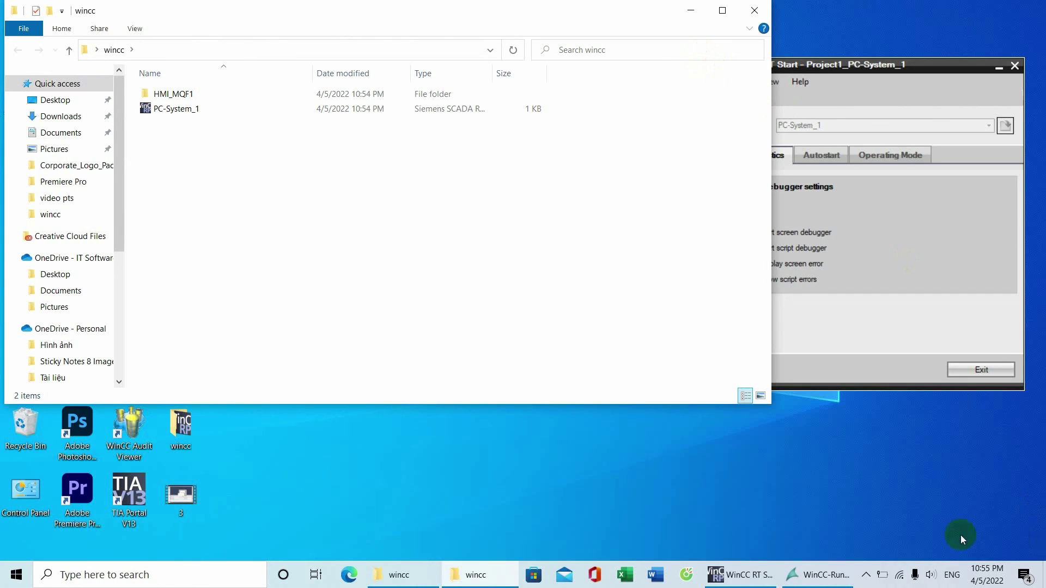
left_click(864, 577)
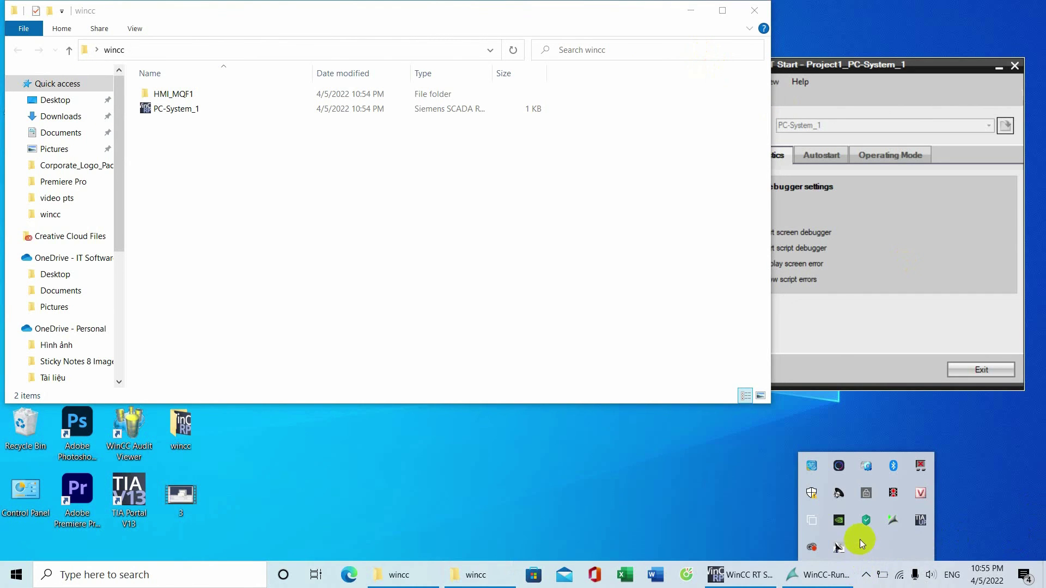